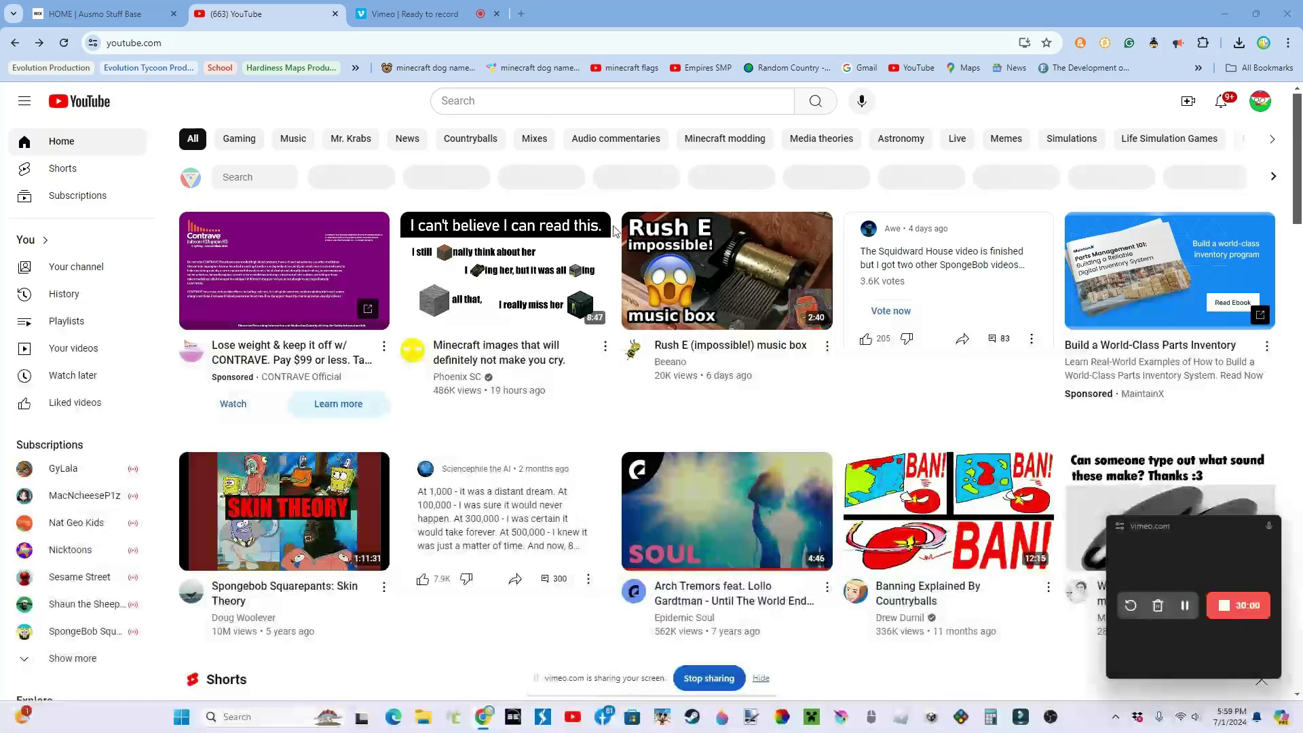
Step: Focus YouTube's search box so the recent searches list appears
click(515, 104)
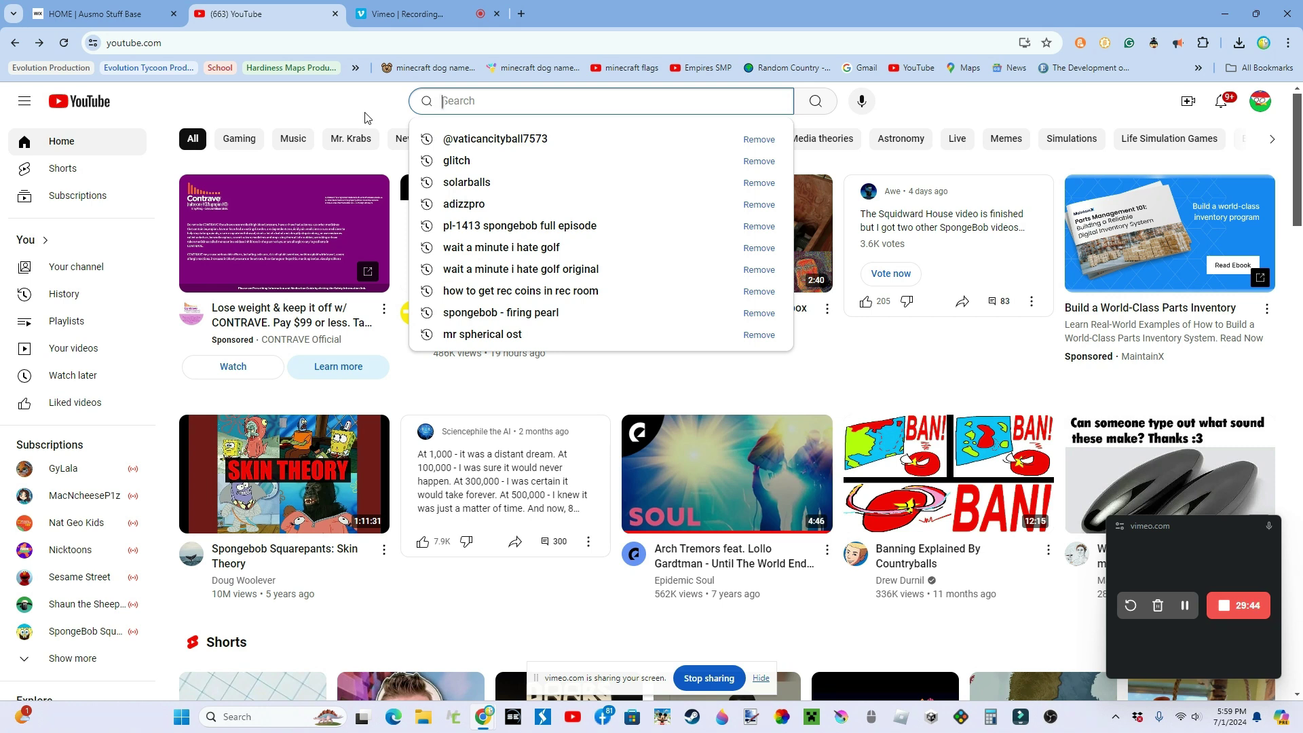
text(y)
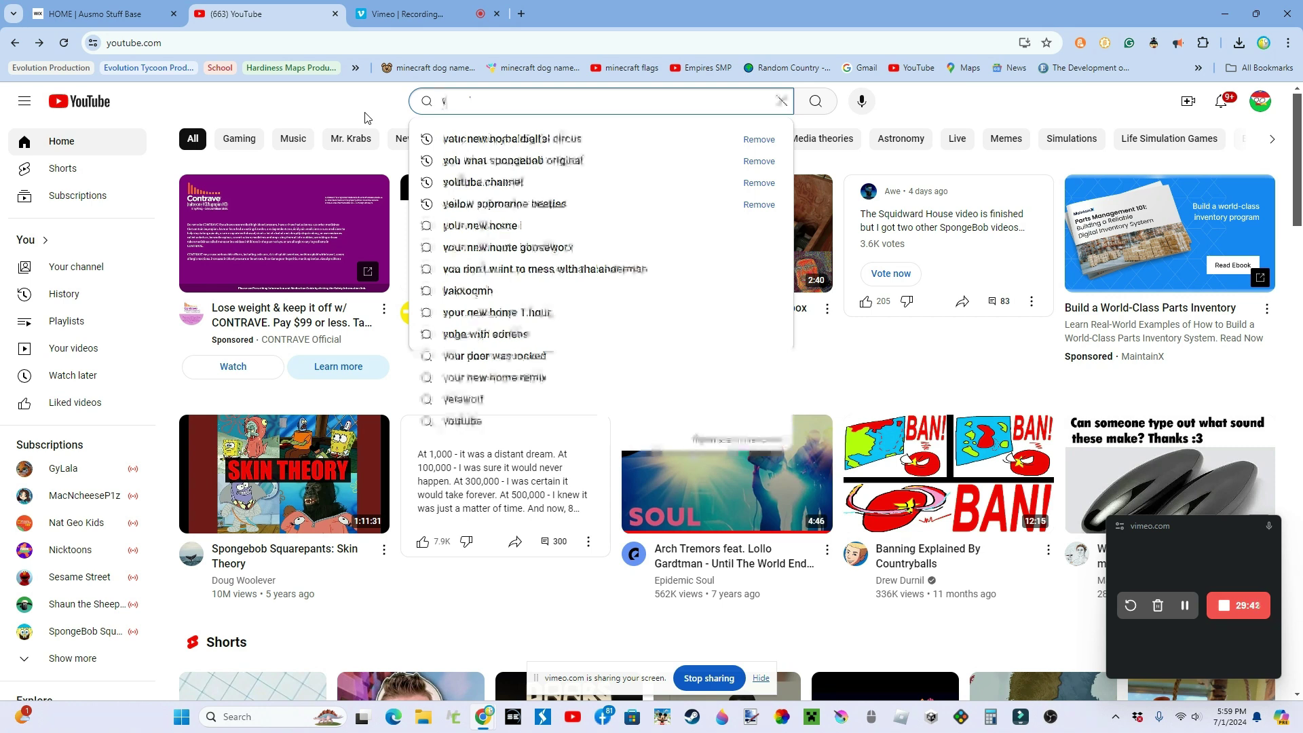
key(BackSpace)
text(n)
key(BackSpace)
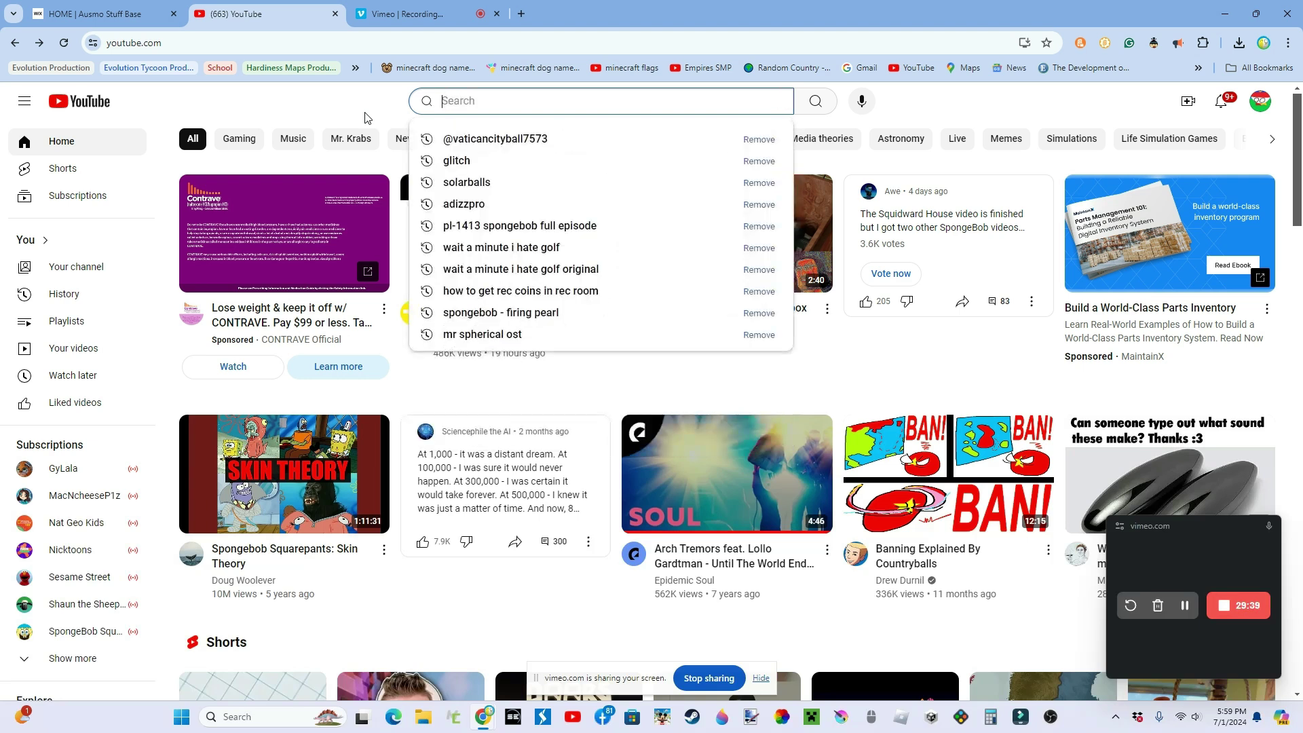
text(@v)
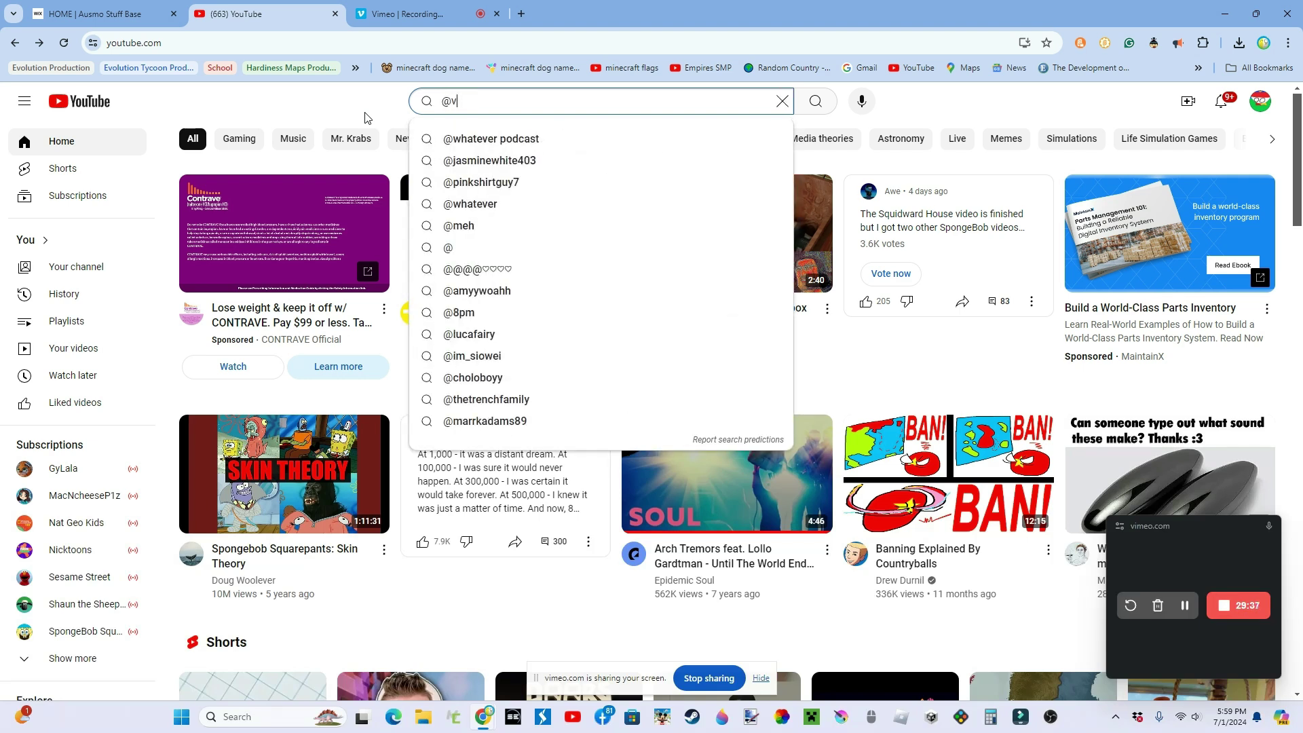
text(aticanci)
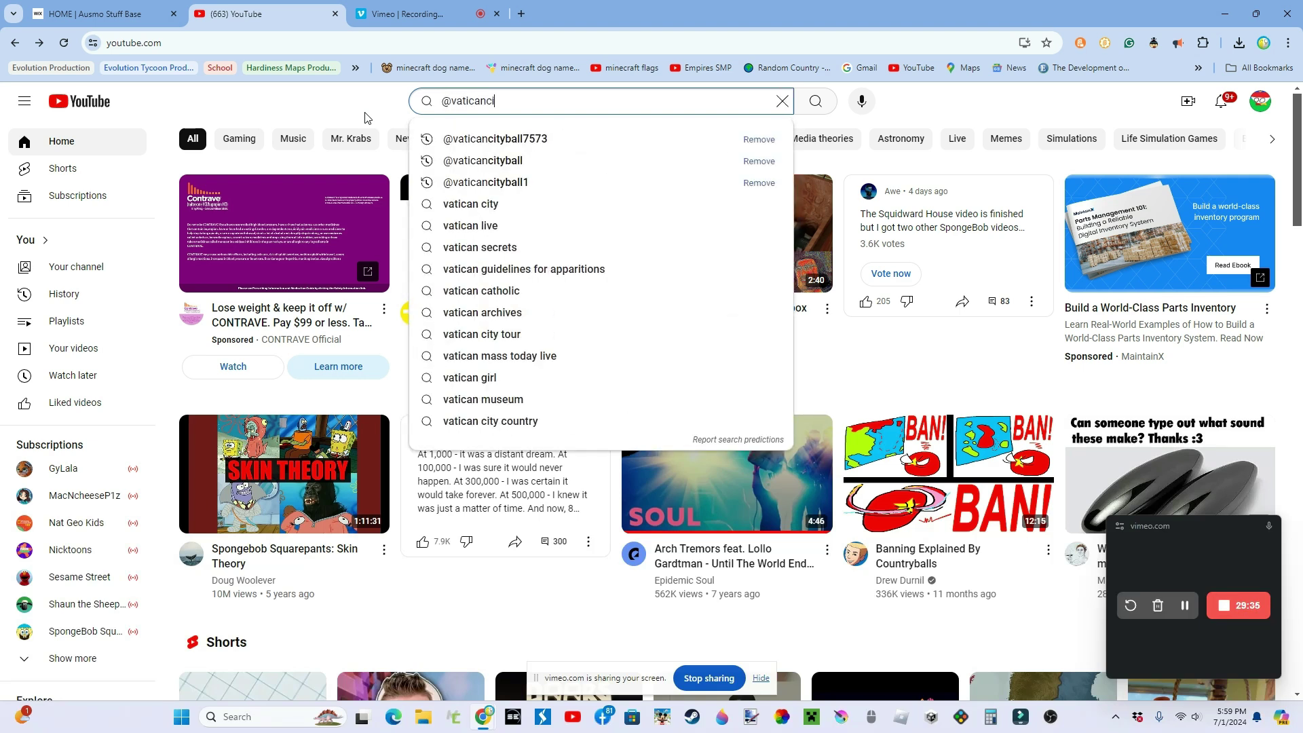
text(tyball)
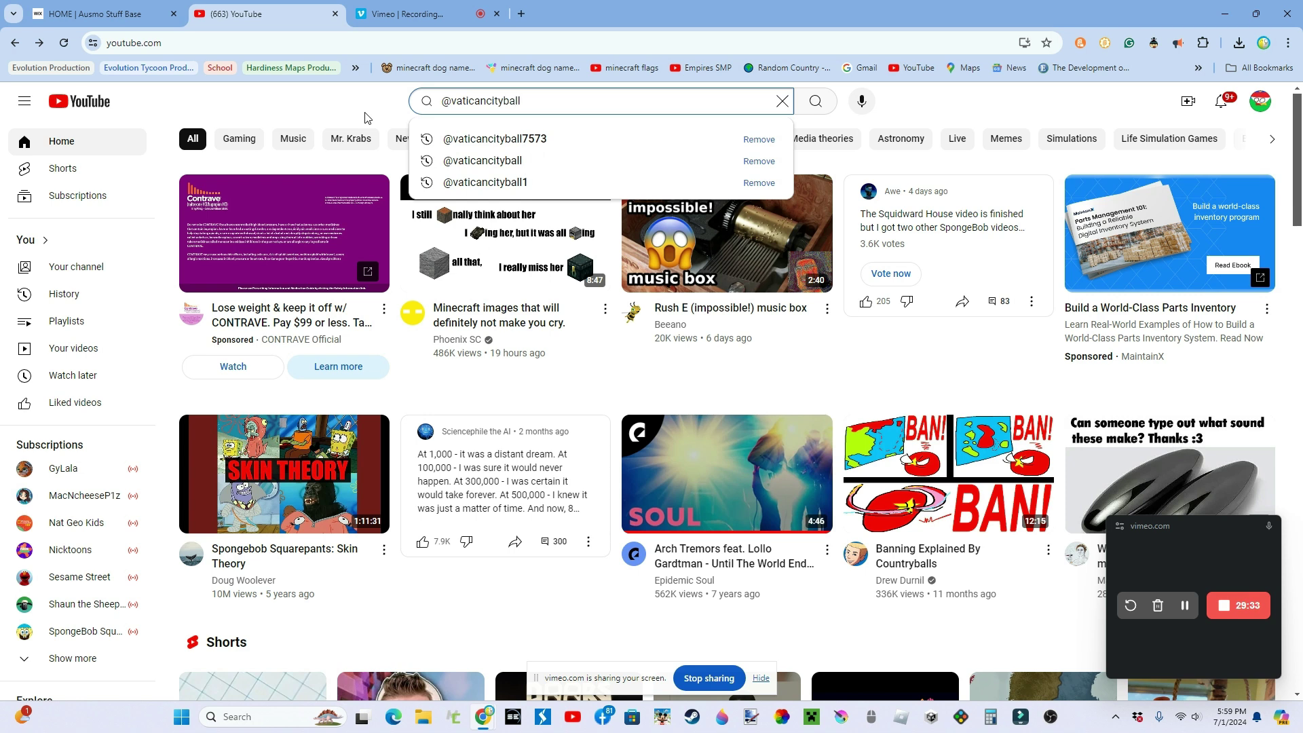
text(7573)
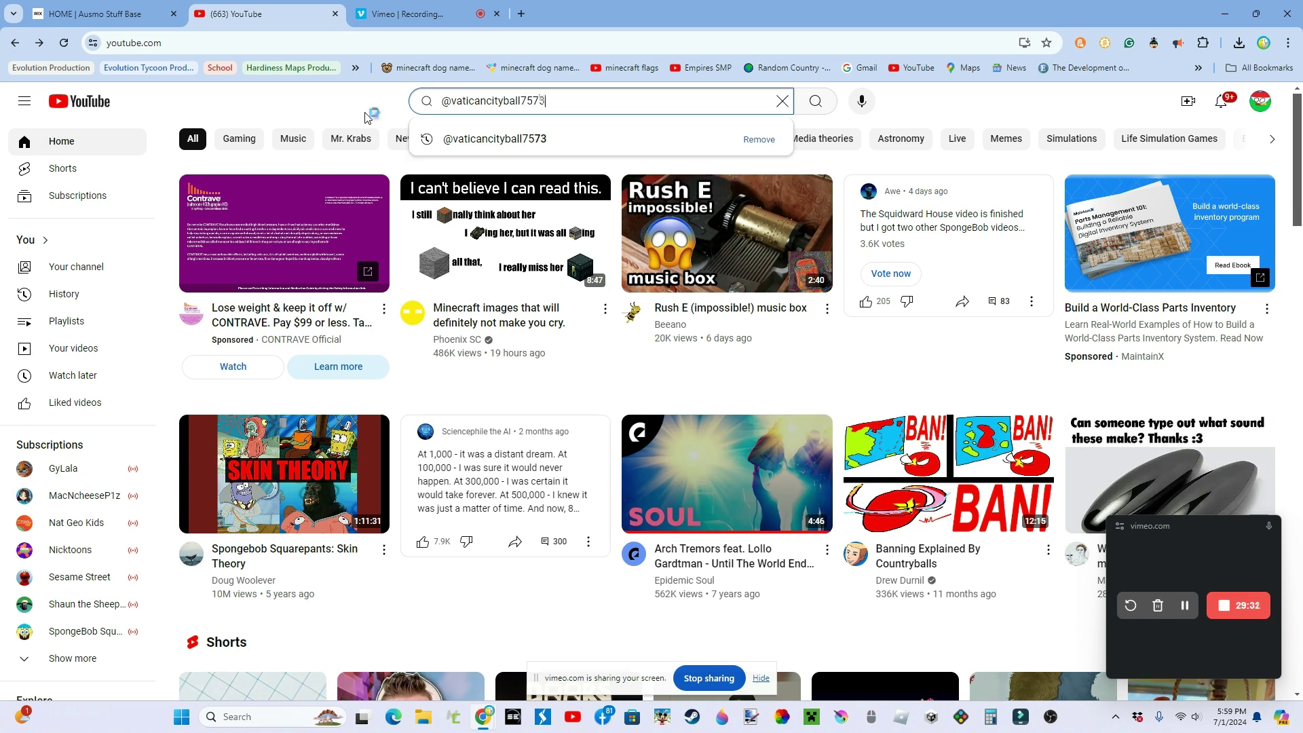
key(Return)
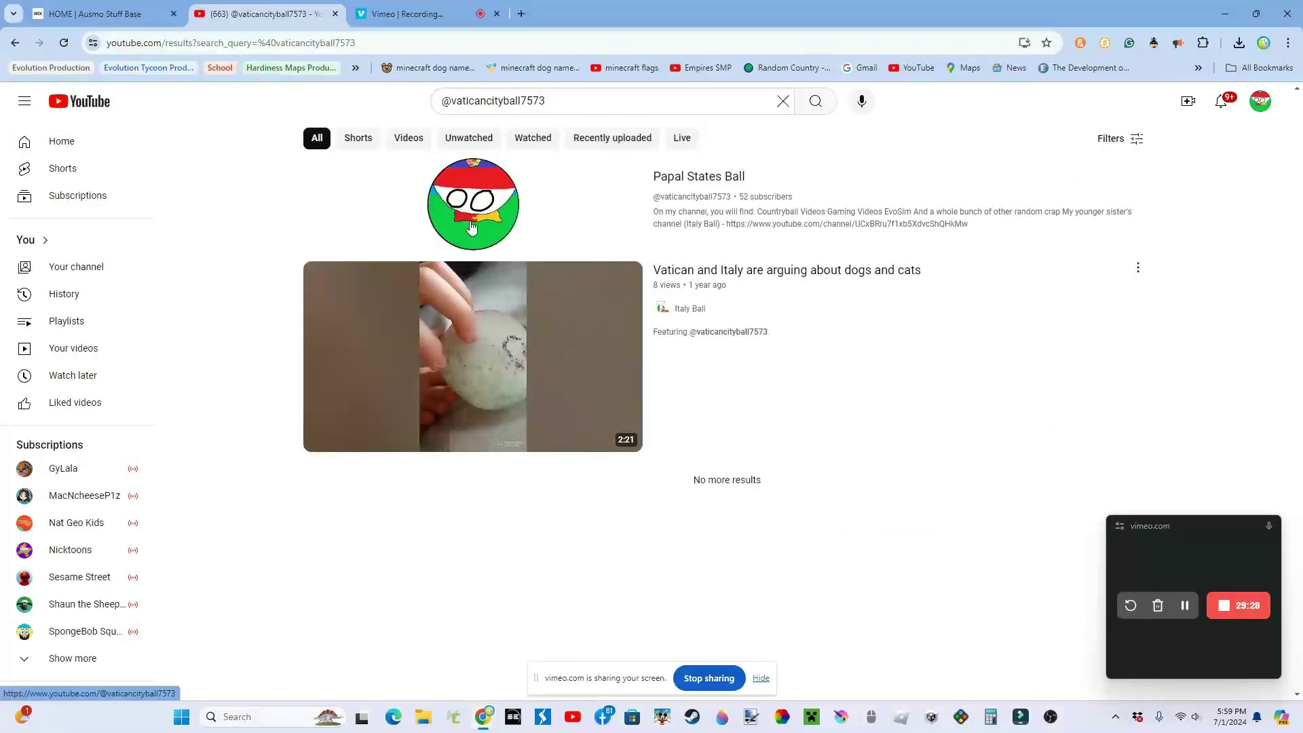
click(471, 227)
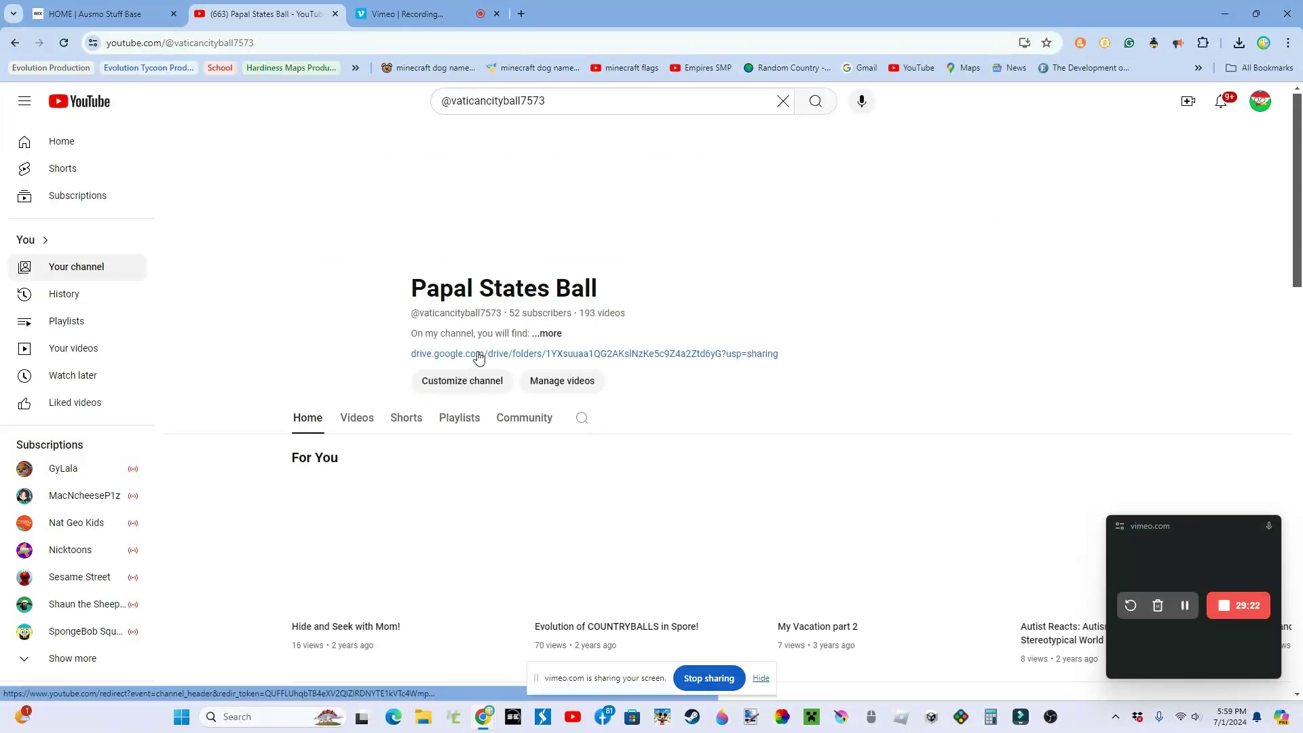
Step: Open the channel's drive.google.com folder link in a new tab
click(478, 358)
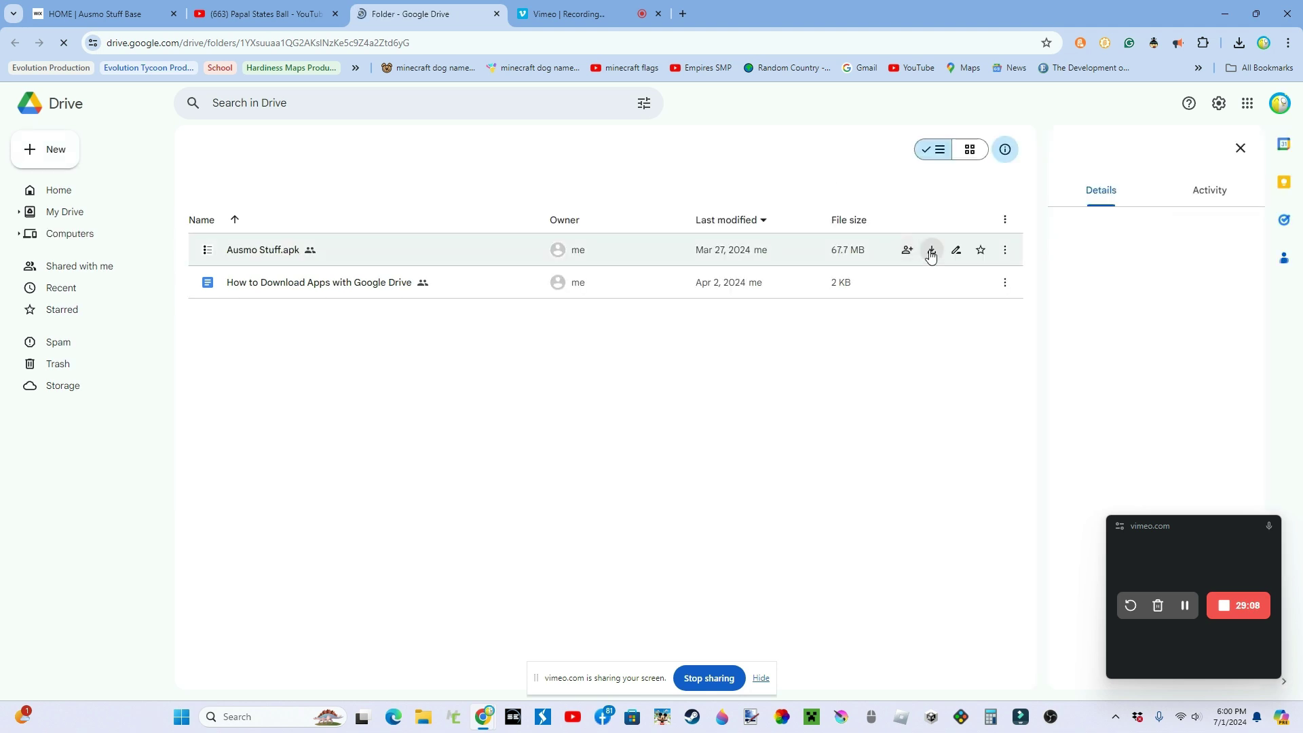
Step: Download Ausmo Stuff.apk from the Drive folder, confirming past the virus-scan warning
click(930, 254)
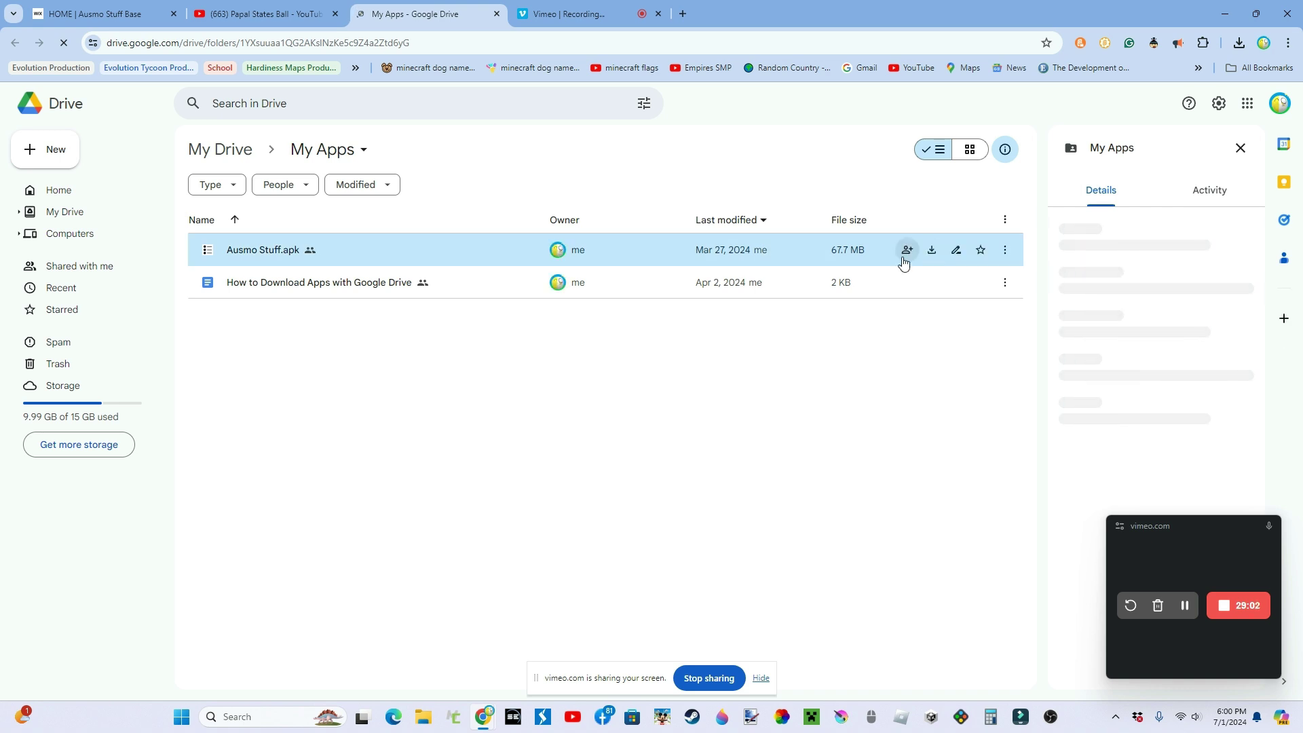
click(931, 250)
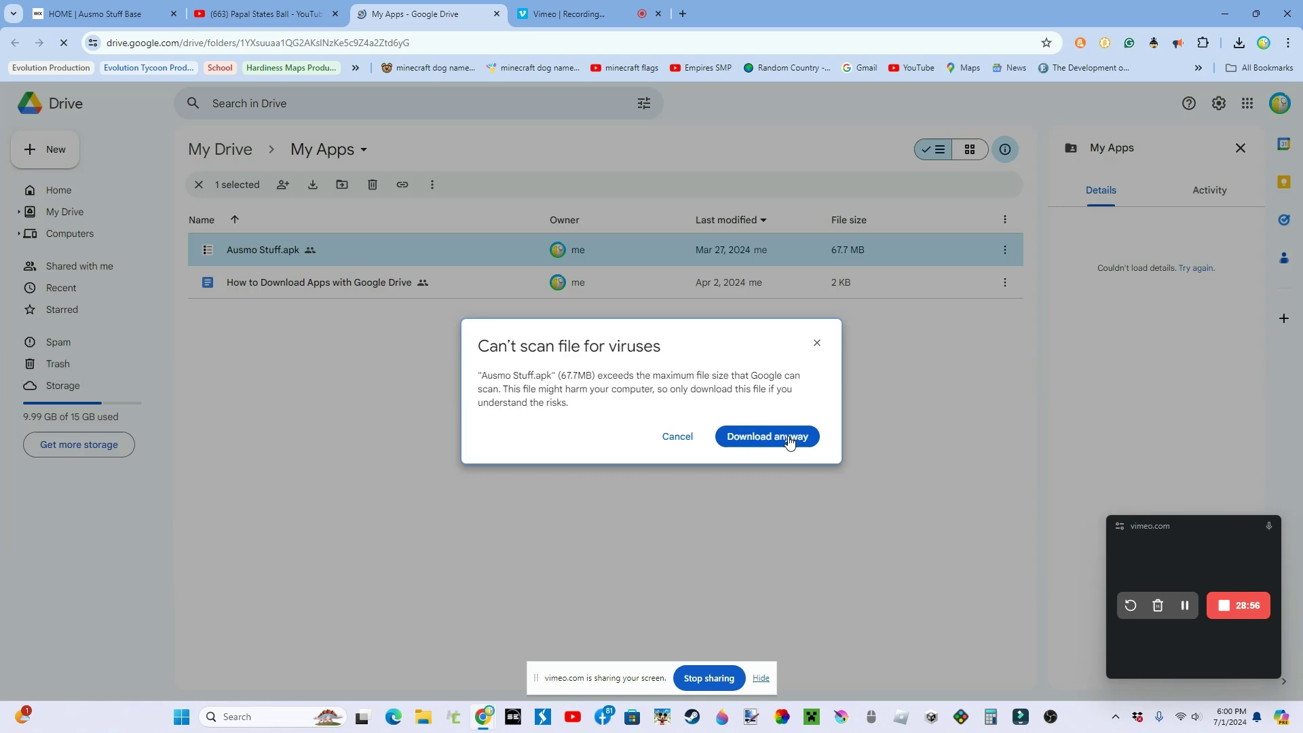
click(86, 16)
scroll(341, 314, down, 2)
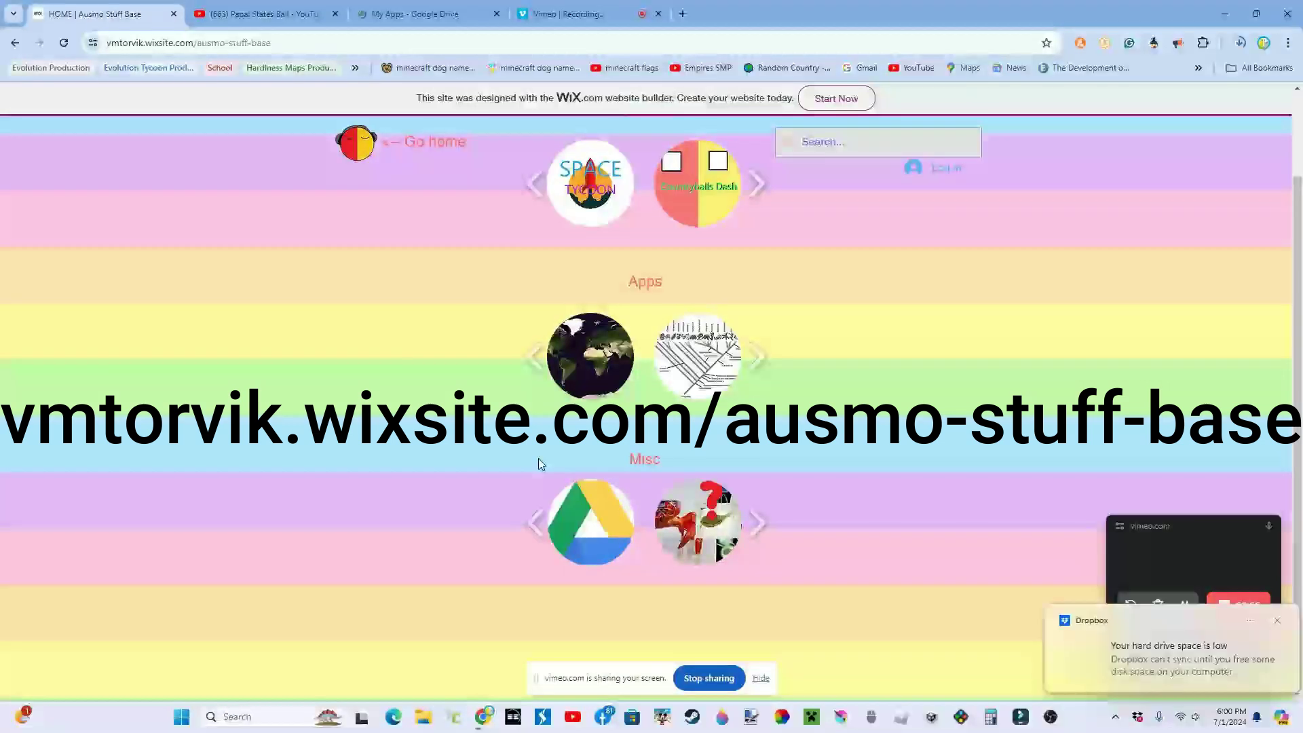
Step: Go to the Misc Activities page and open its Log a Plant form link
click(583, 506)
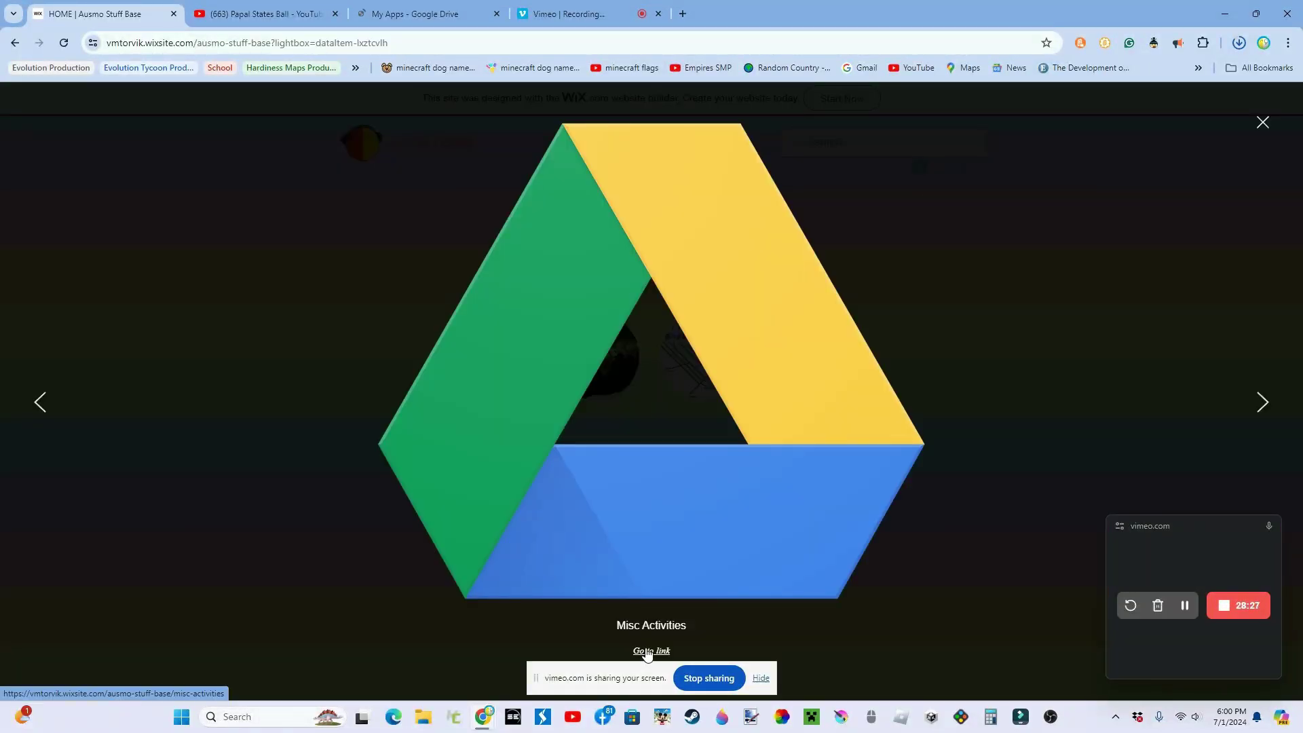
click(648, 652)
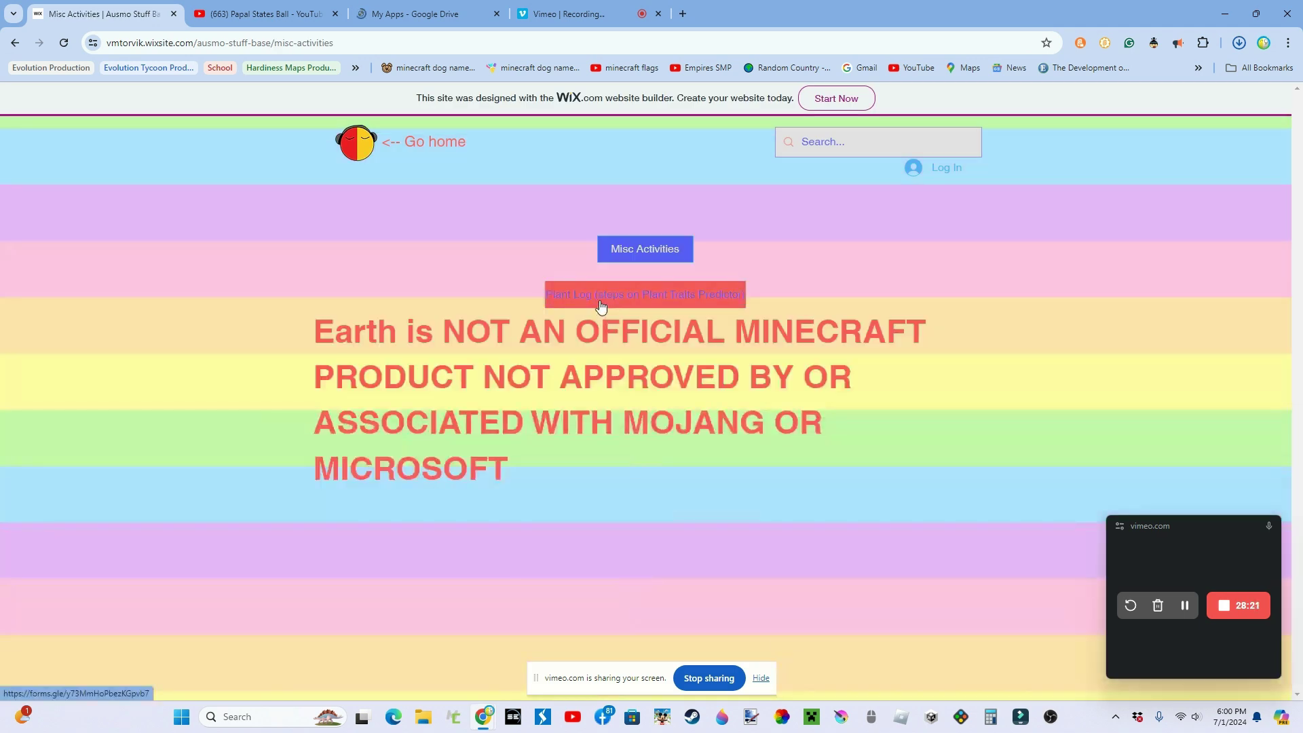
click(600, 308)
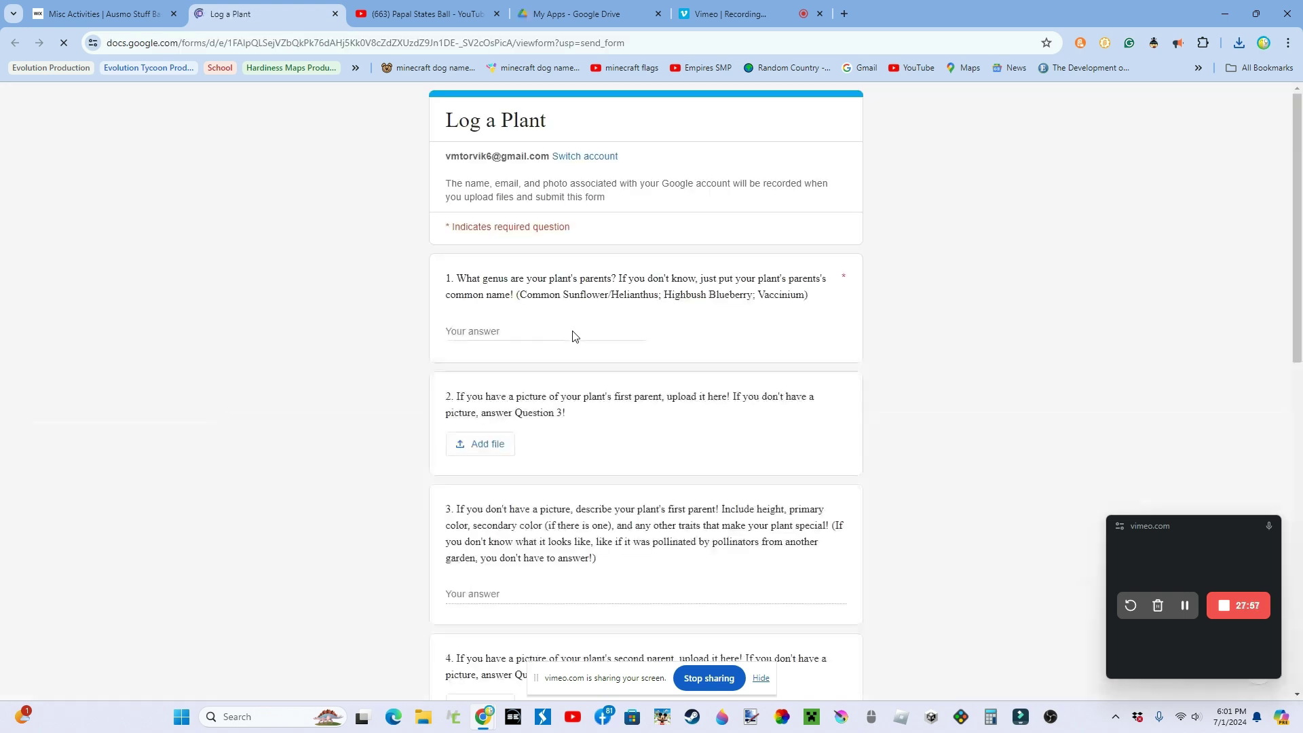
Step: Answer question 1 with 'Common Sunflower' in place of the first attempt 'Helianthus'
click(570, 348)
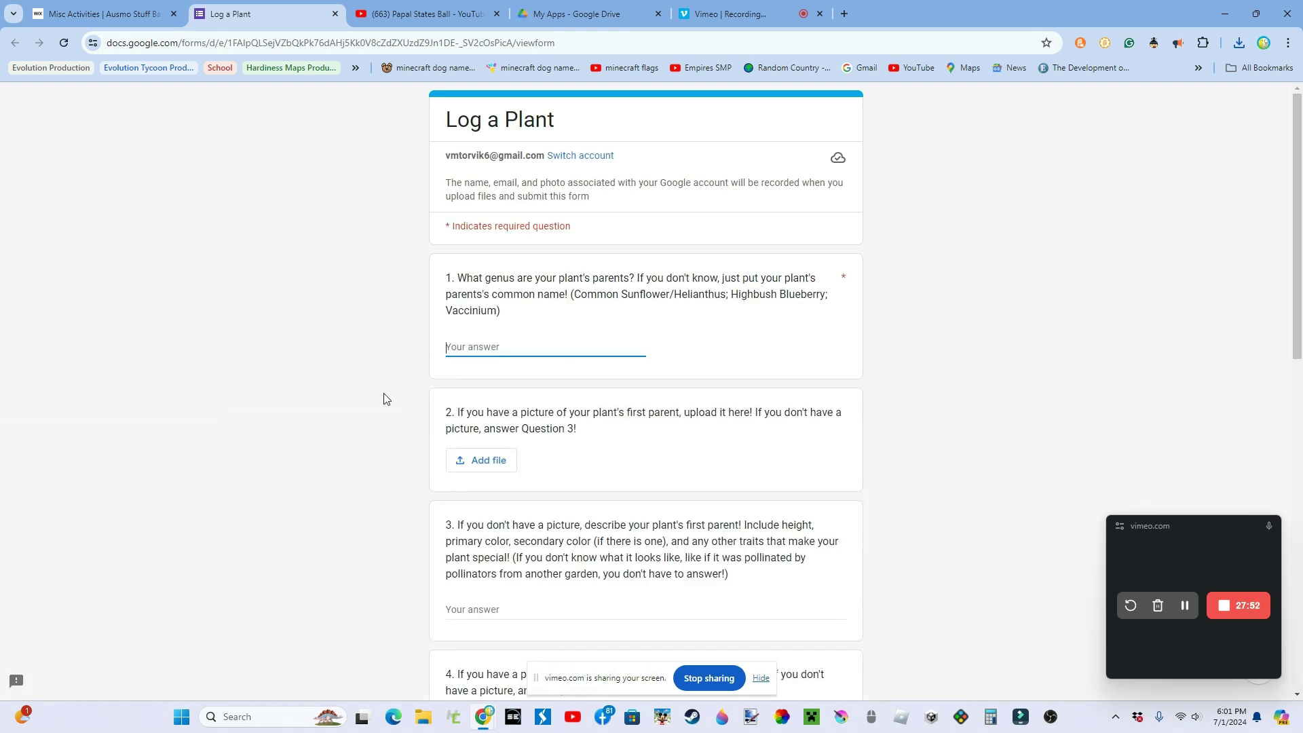
text(Helianthus)
key(BackSpace)
key(BackSpace)
key(BackSpace)
key(BackSpace)
key(BackSpace)
key(BackSpace)
key(BackSpace)
key(BackSpace)
key(BackSpace)
key(BackSpace)
text(Common Sunflower)
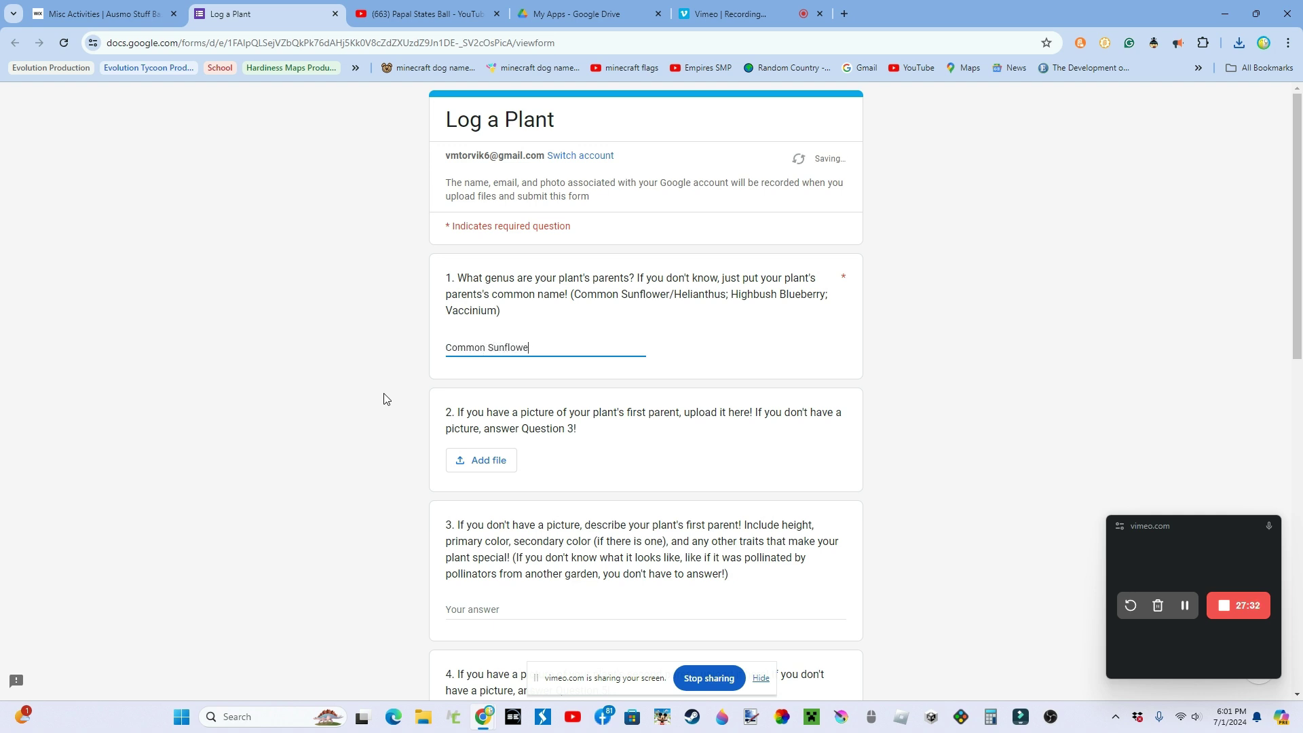
click(385, 398)
scroll(385, 398, down, 1)
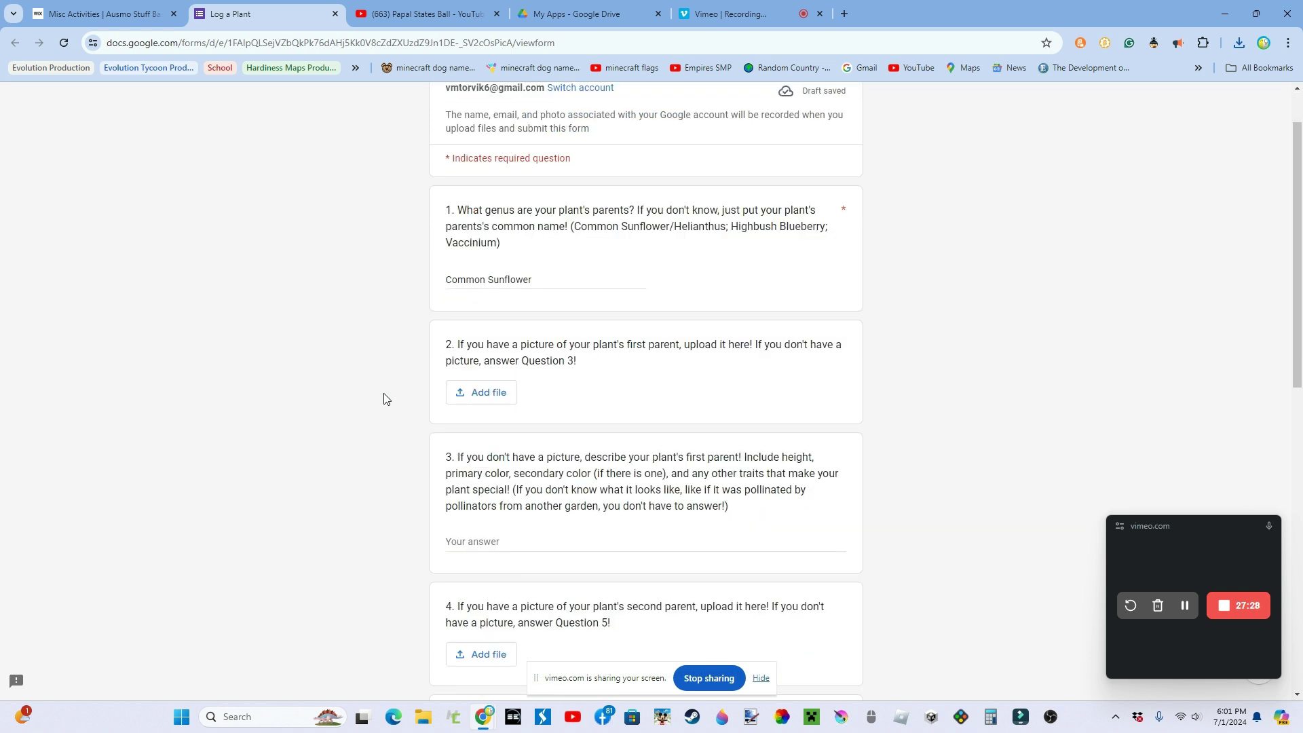
scroll(385, 398, down, 1)
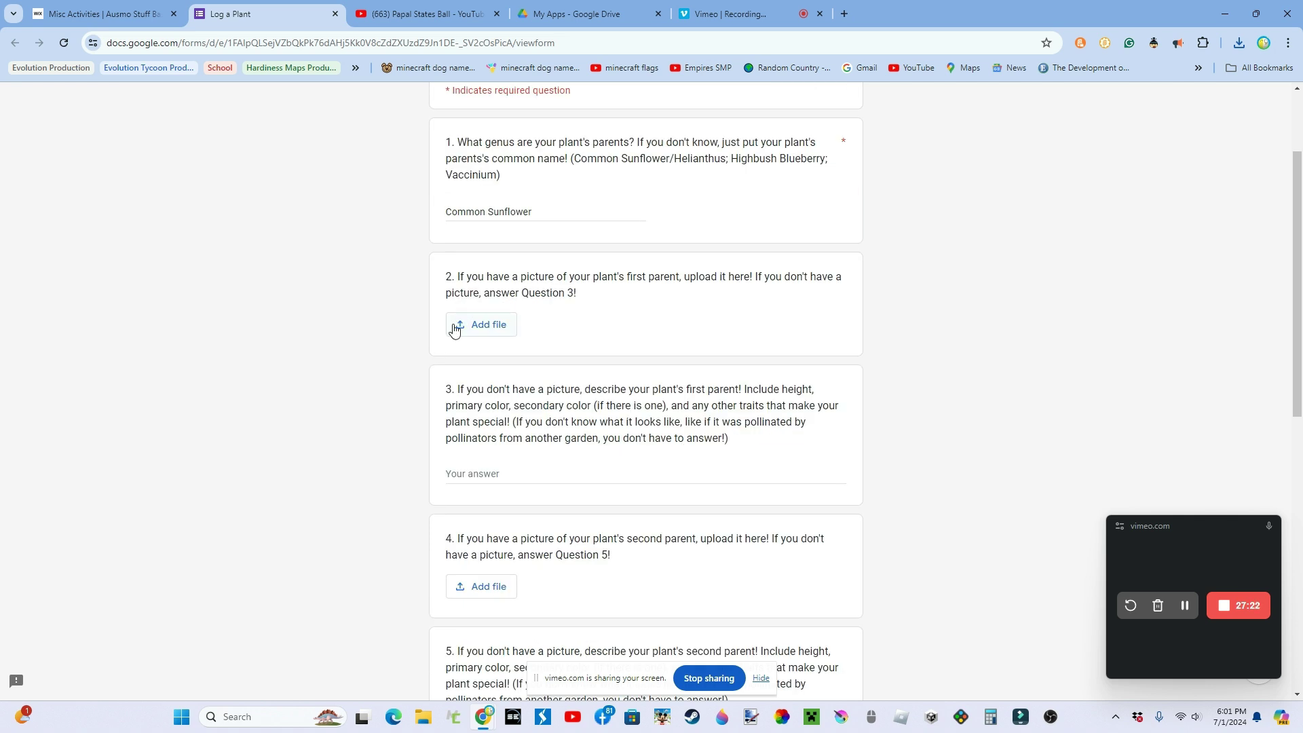
Step: Upload the teddy bear sunflower image from the computer as question 2's answer
click(455, 330)
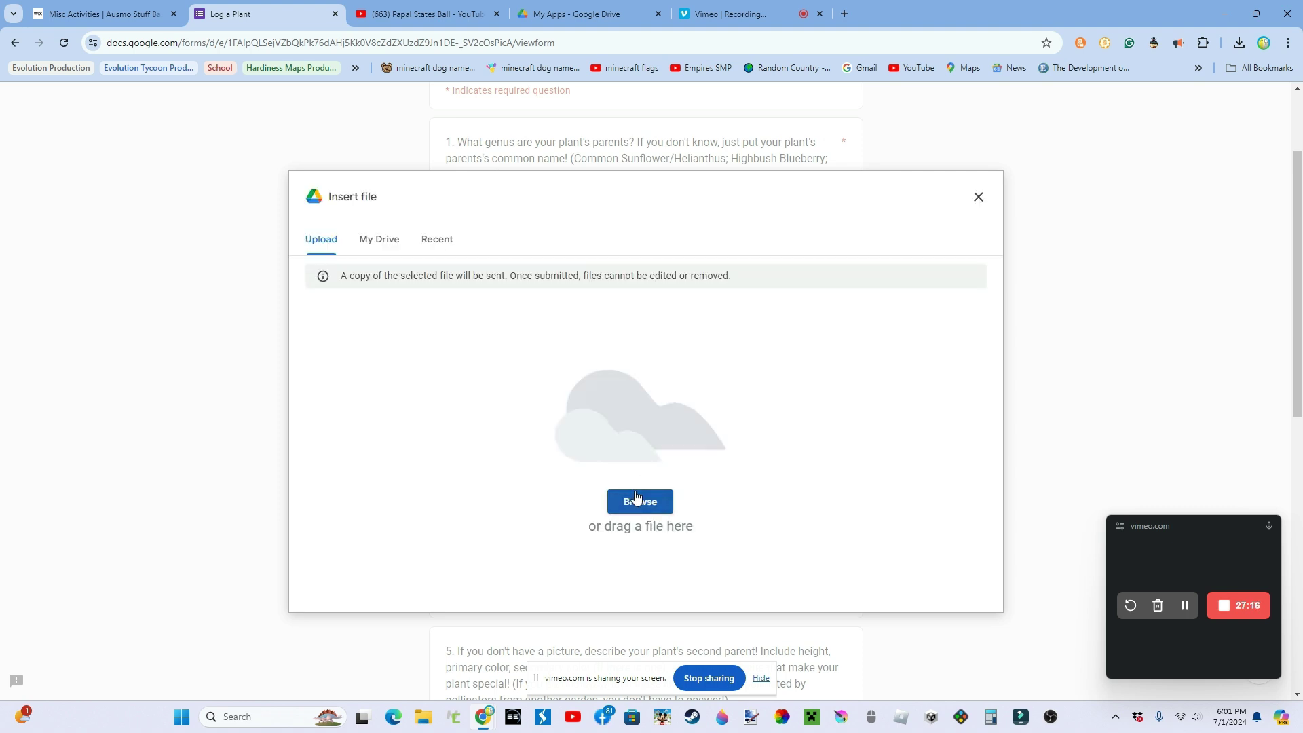
click(635, 498)
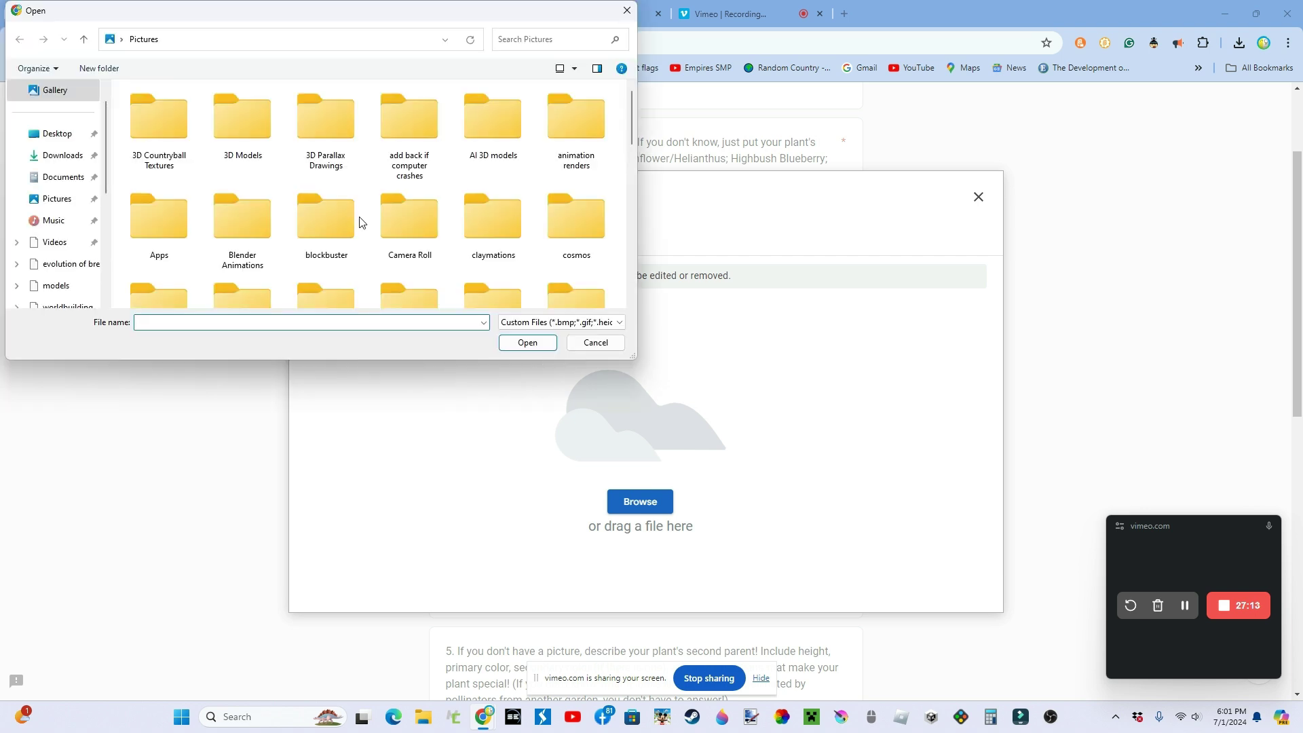
scroll(357, 223, down, 5)
double_click(186, 266)
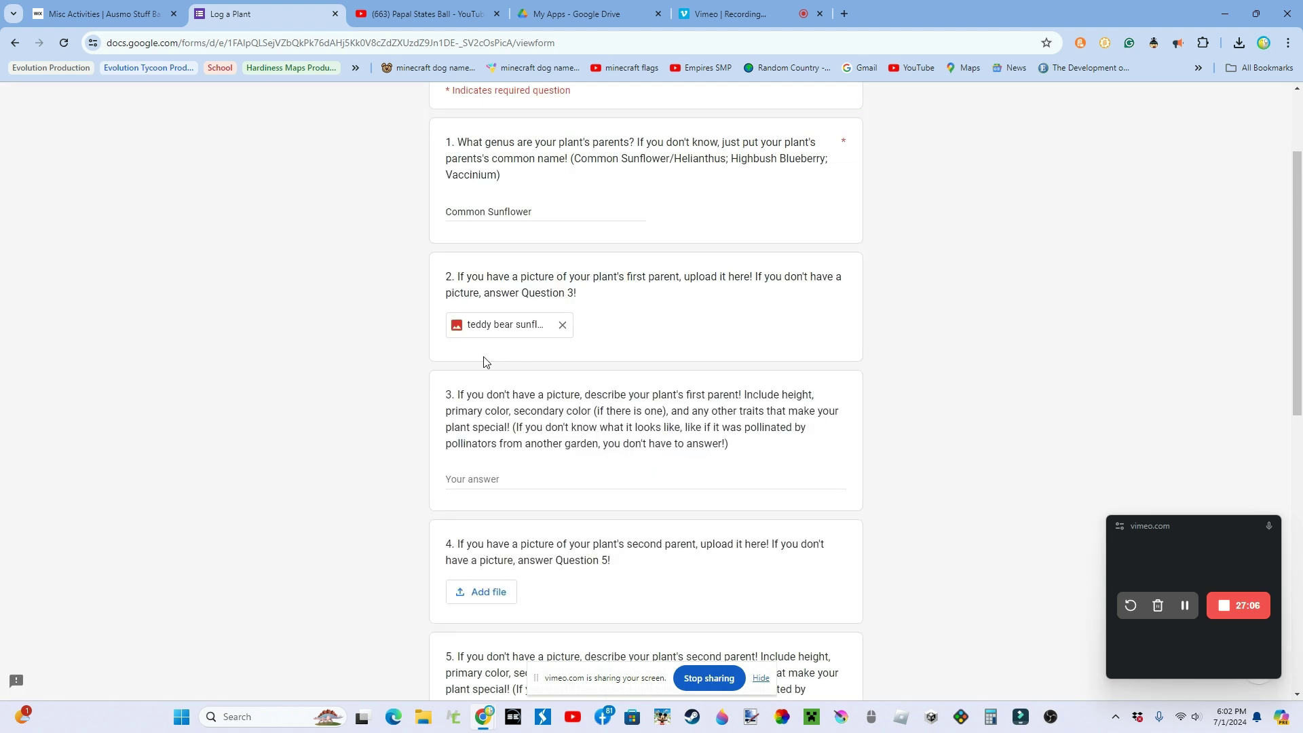
scroll(401, 370, down, 4)
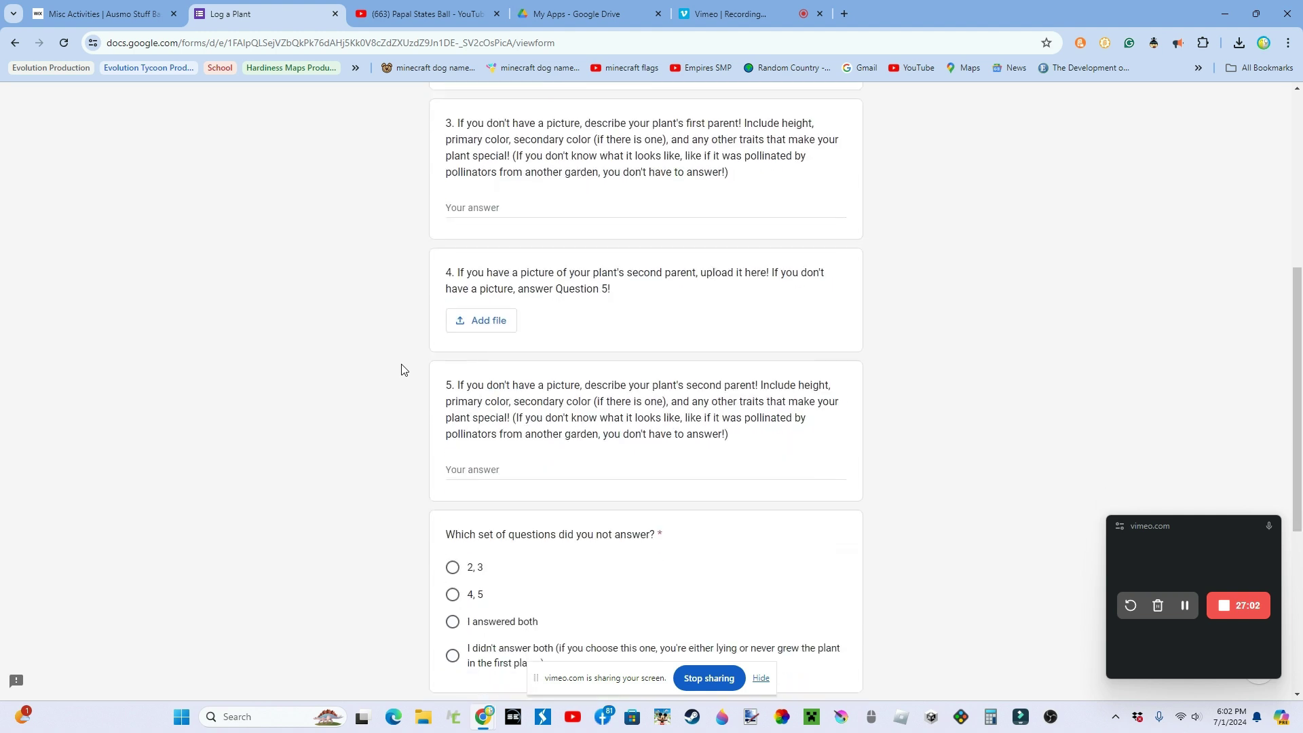
Step: Enter 'A tall yellow sunflower with a giant head' as question 5's answer, fixing the typo
scroll(401, 370, down, 1)
click(445, 397)
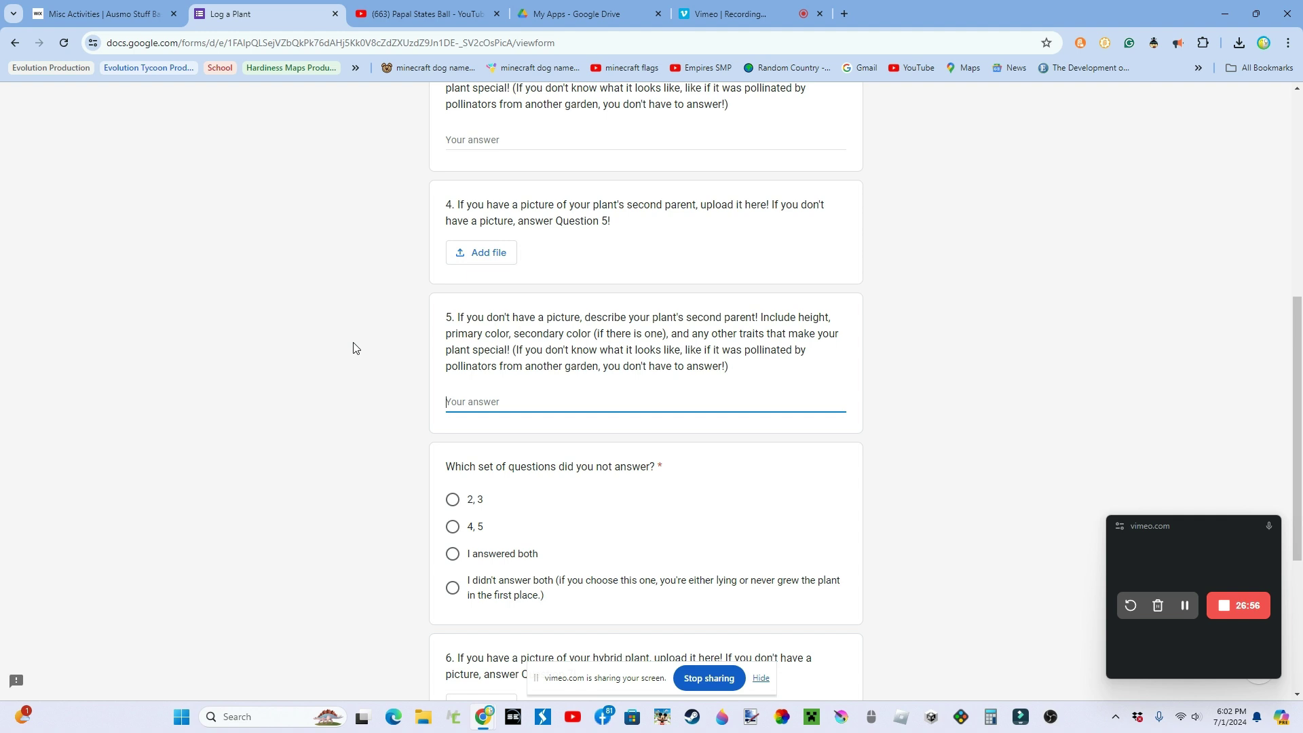
text(A tall yellow sunflower with a giant heat)
key(BackSpace)
text(d)
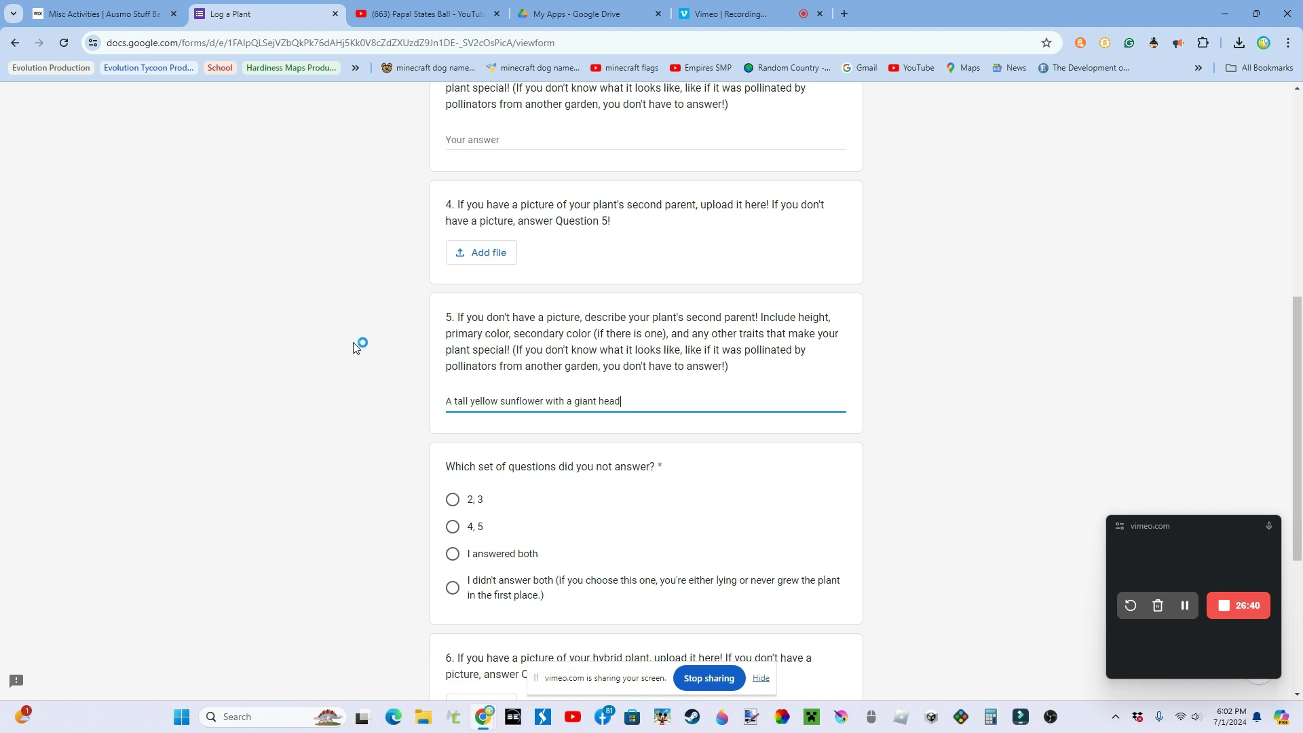
click(354, 347)
scroll(353, 348, down, 2)
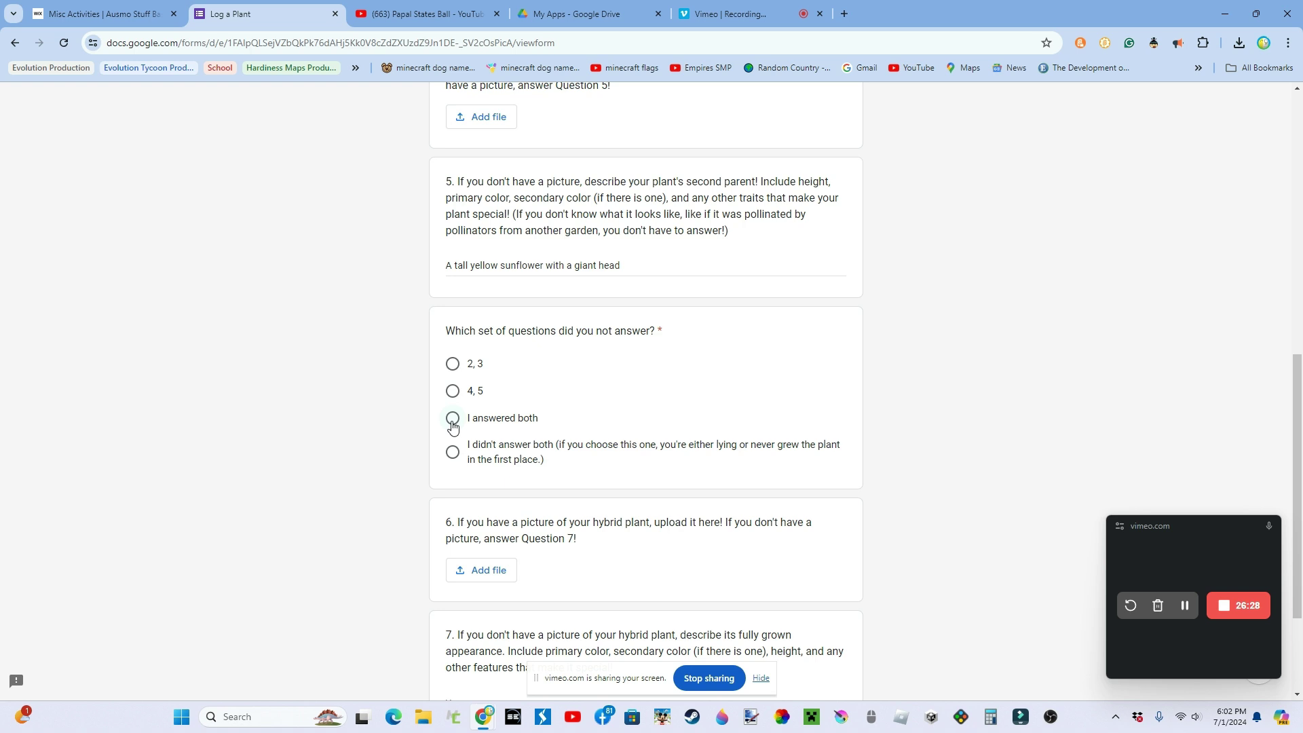
Step: Select 'I answered both' for the question about which set went unanswered
scroll(495, 217, up, 6)
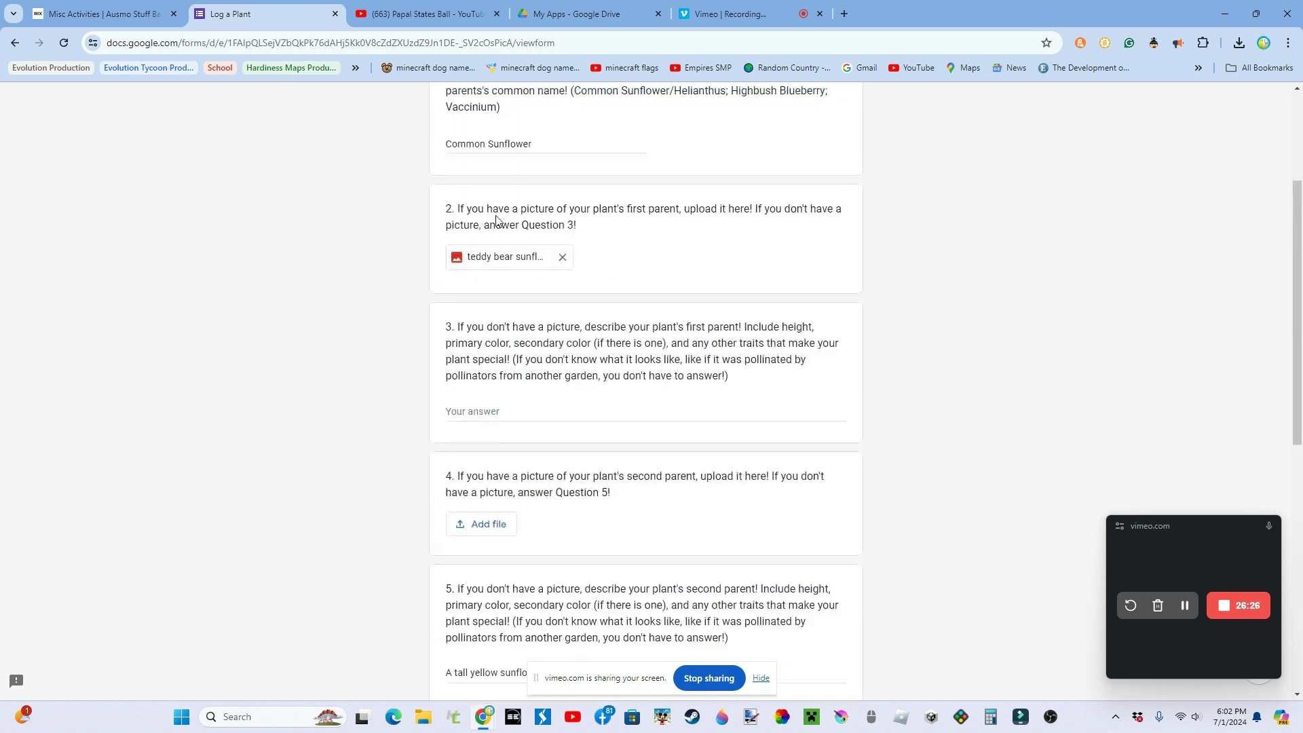
scroll(495, 221, up, 2)
scroll(475, 245, down, 8)
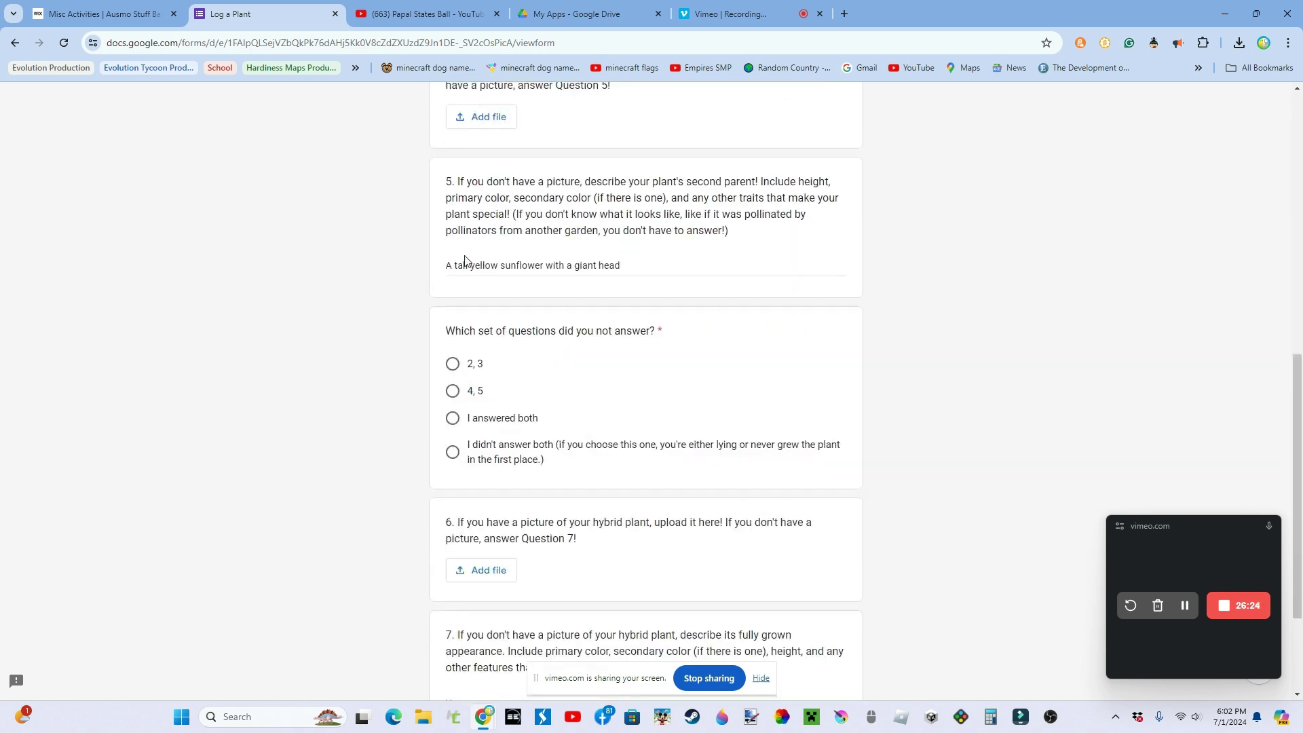
click(452, 418)
Step: Read down past question 6 and put the cursor in question 7's answer field
scroll(407, 422, down, 1)
scroll(407, 422, down, 1)
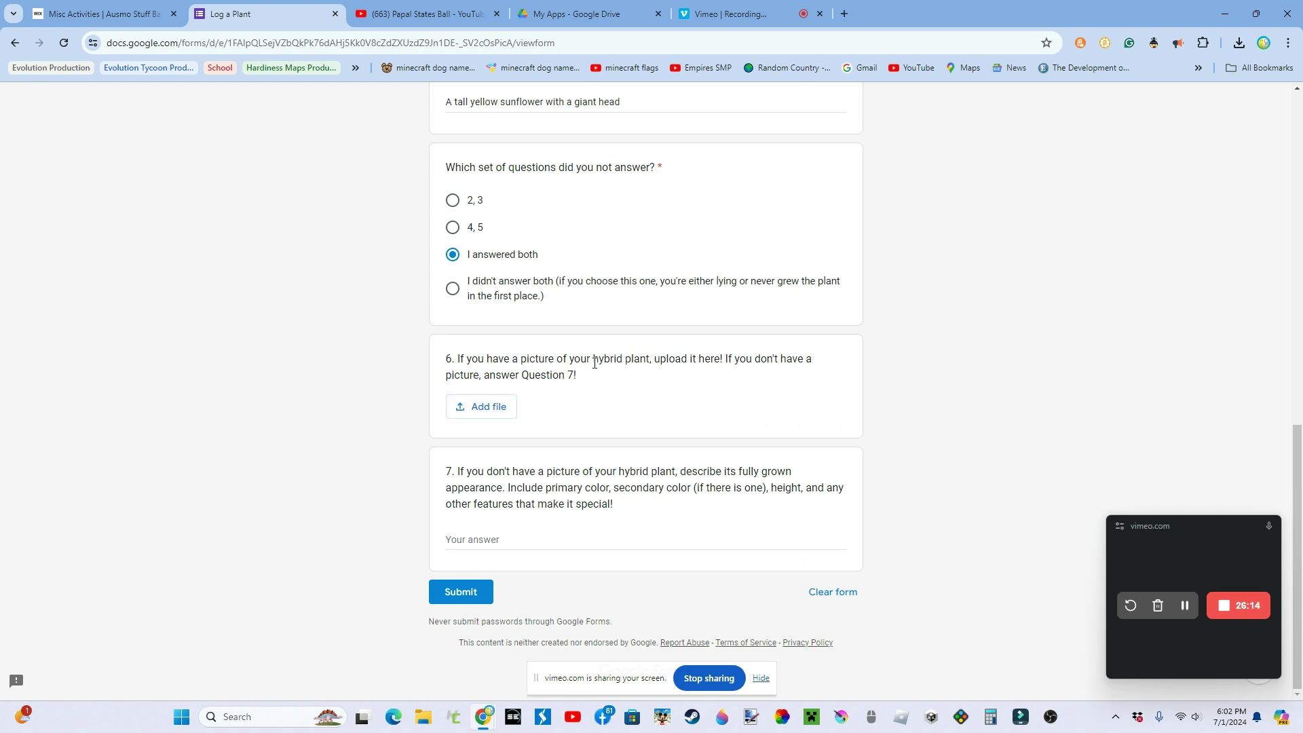
drag(594, 362, 716, 359)
click(636, 418)
click(543, 543)
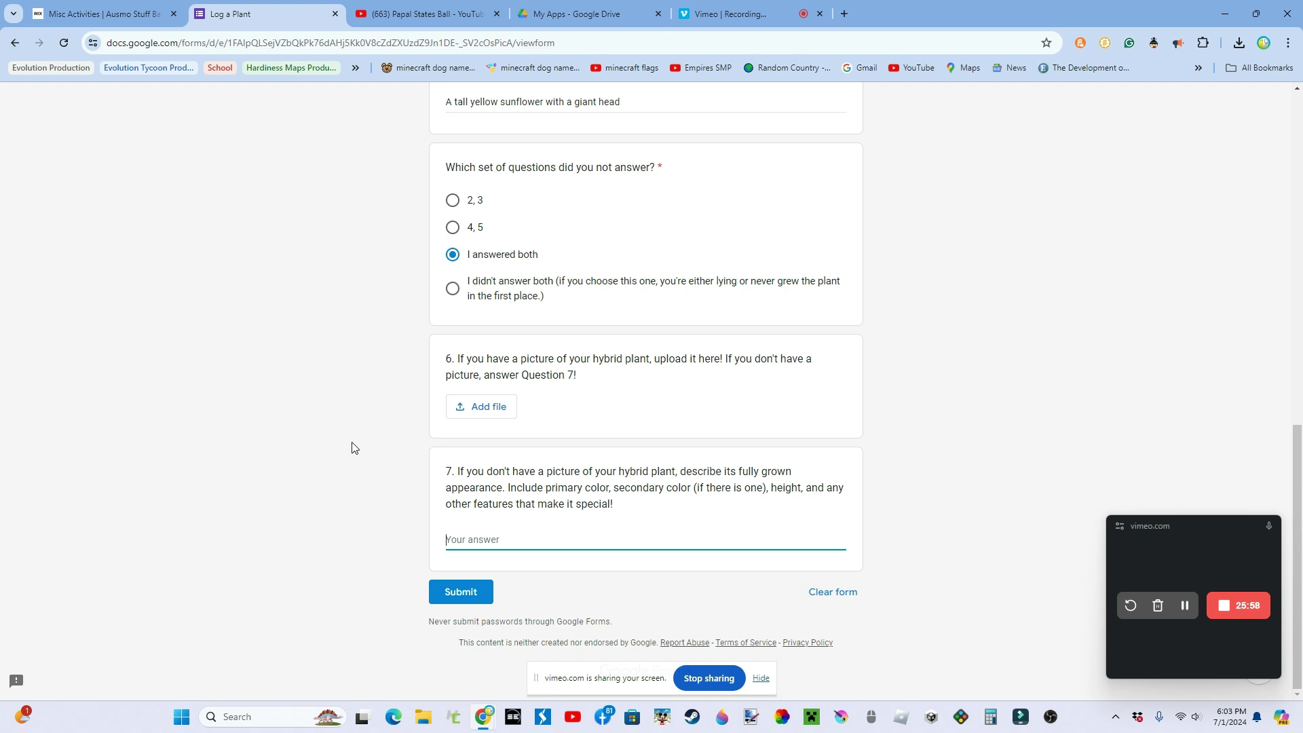
Step: Answer question 7 with 'A tall yellow sunflower that had a big head that is covered in petals' and submit
text(A tall yellow sunflower that ha)
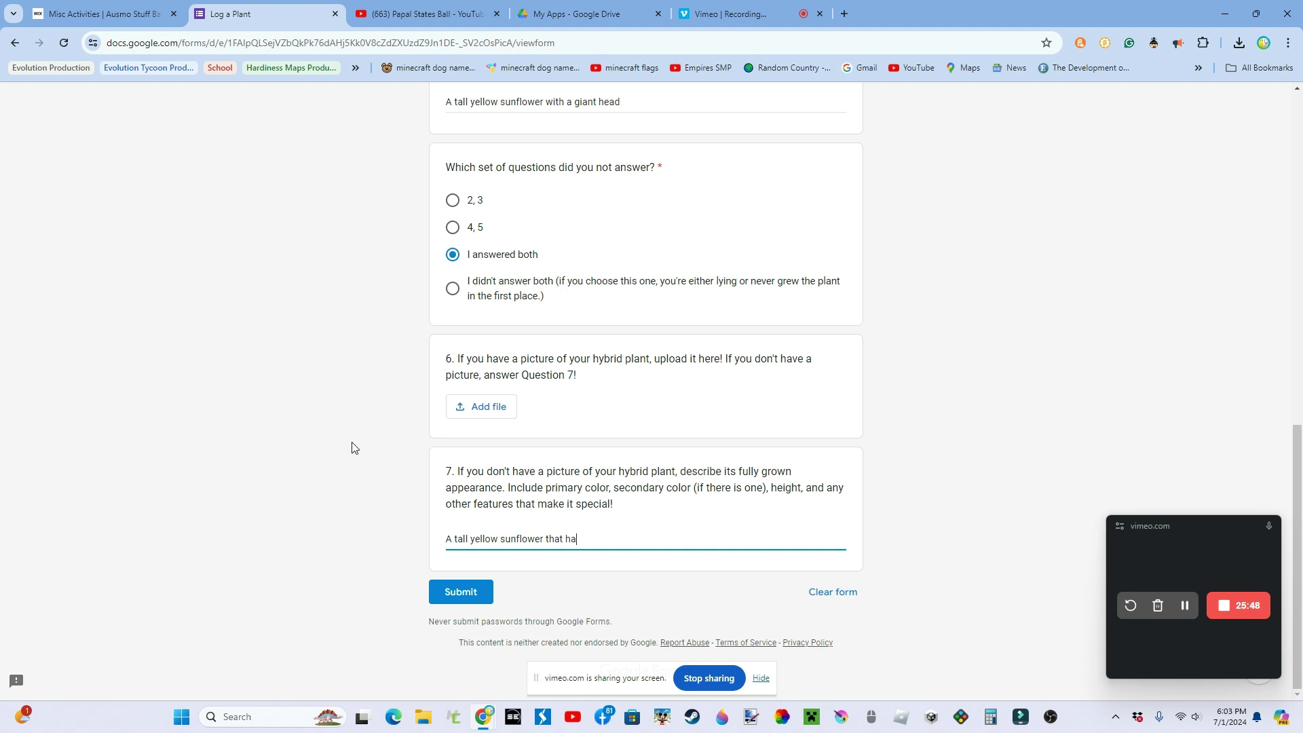
text(d a big head that is covered in petals)
click(351, 448)
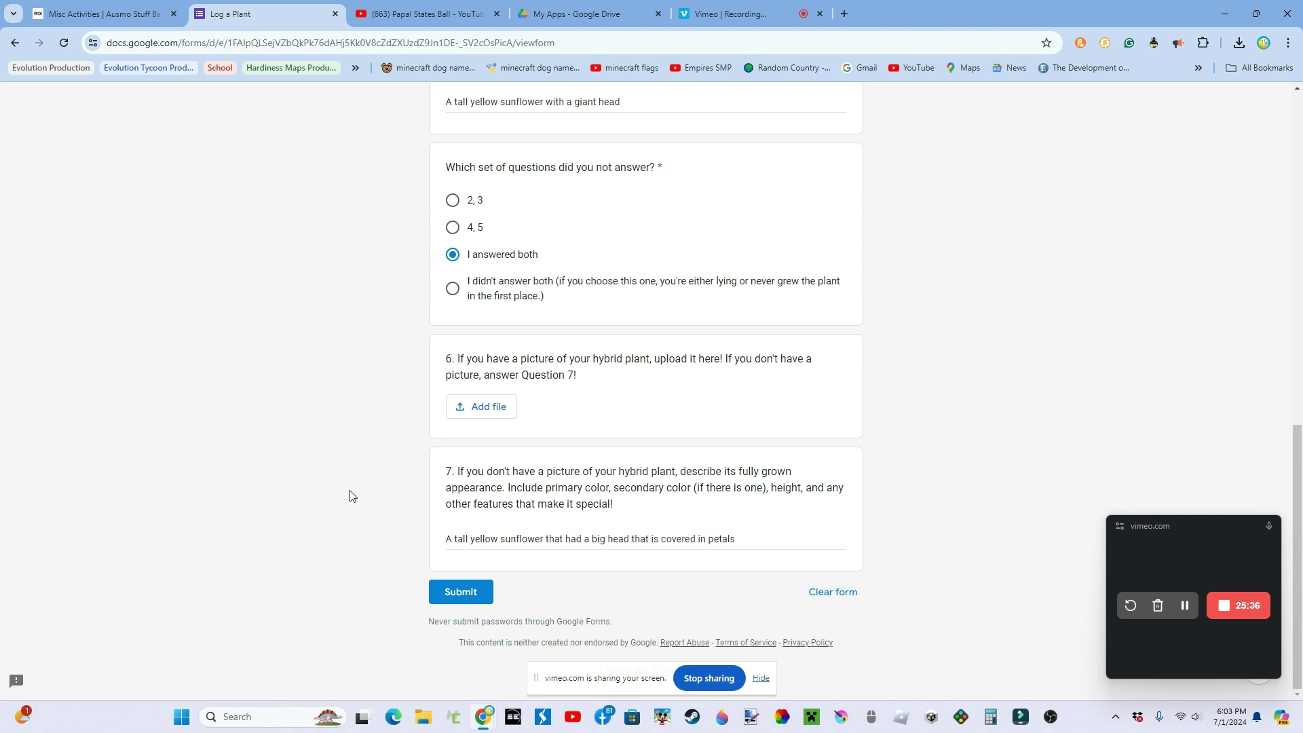
click(468, 591)
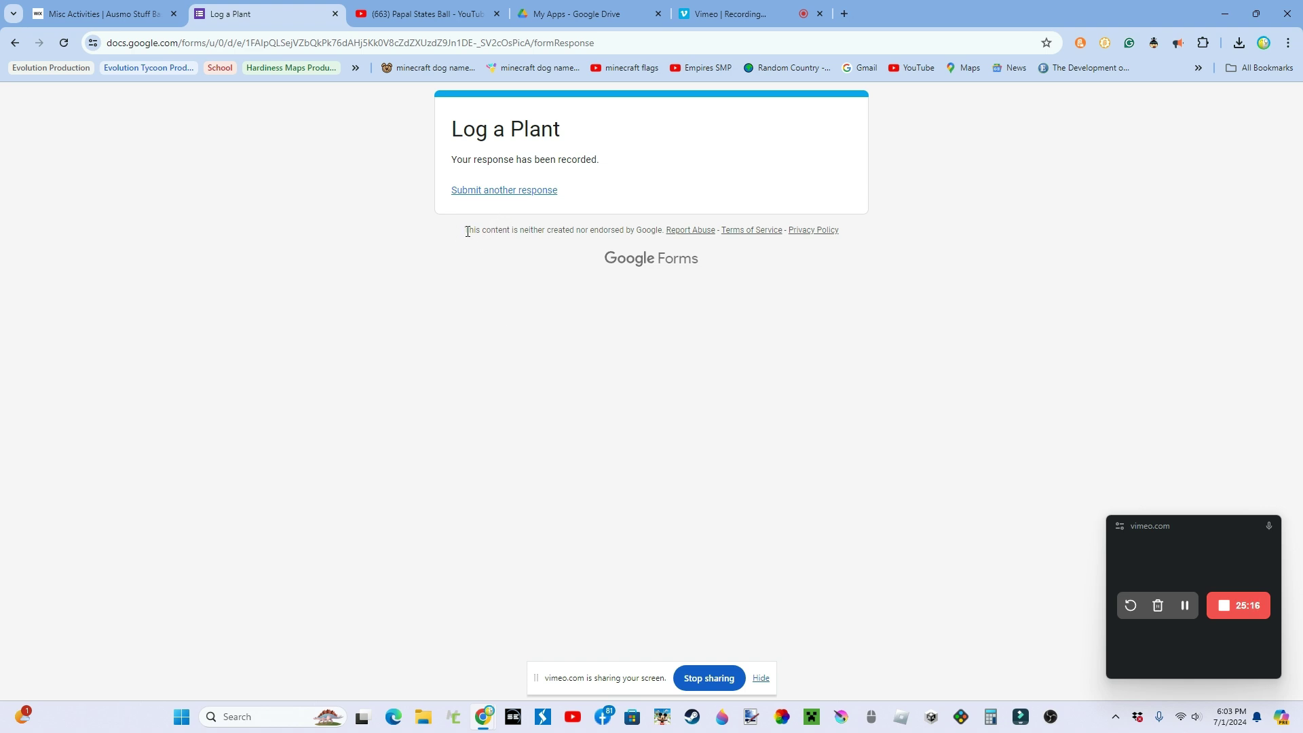
Step: Review the 'Your response has been recorded' confirmation page, briefly highlighting its footer line
drag(466, 232, 840, 232)
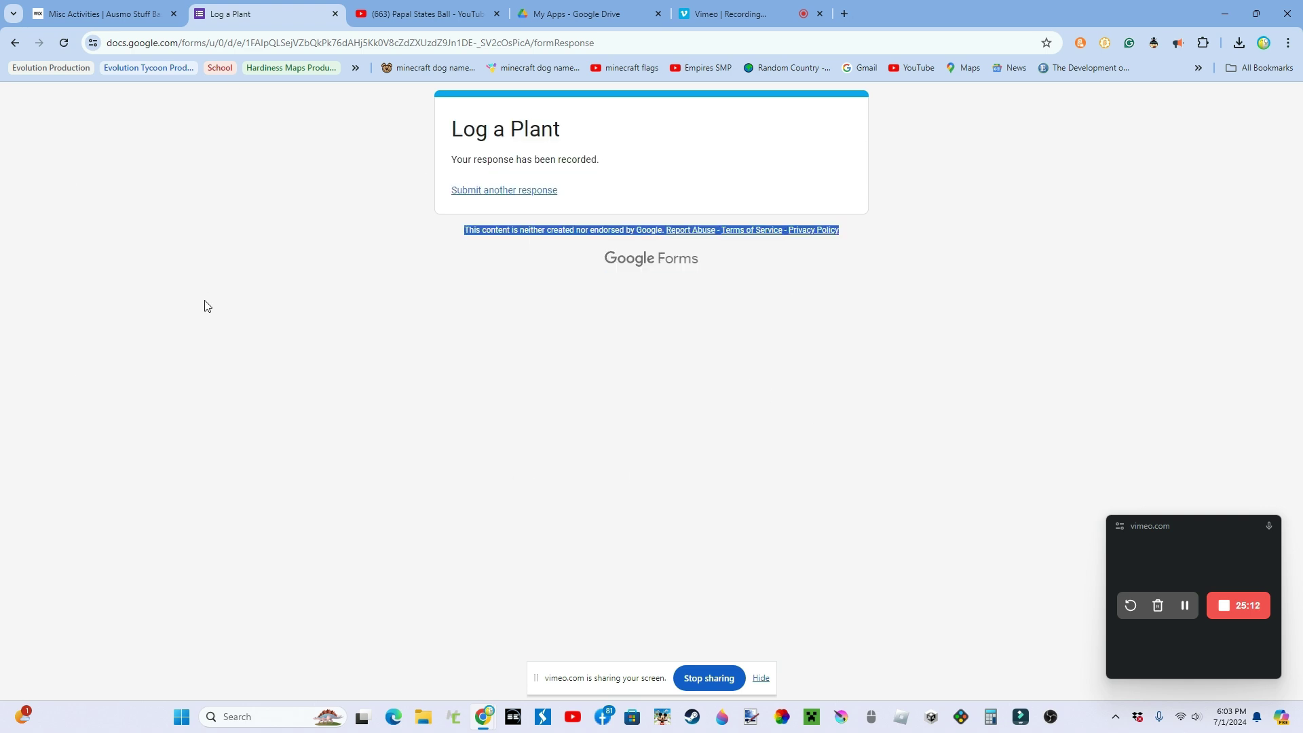
click(210, 327)
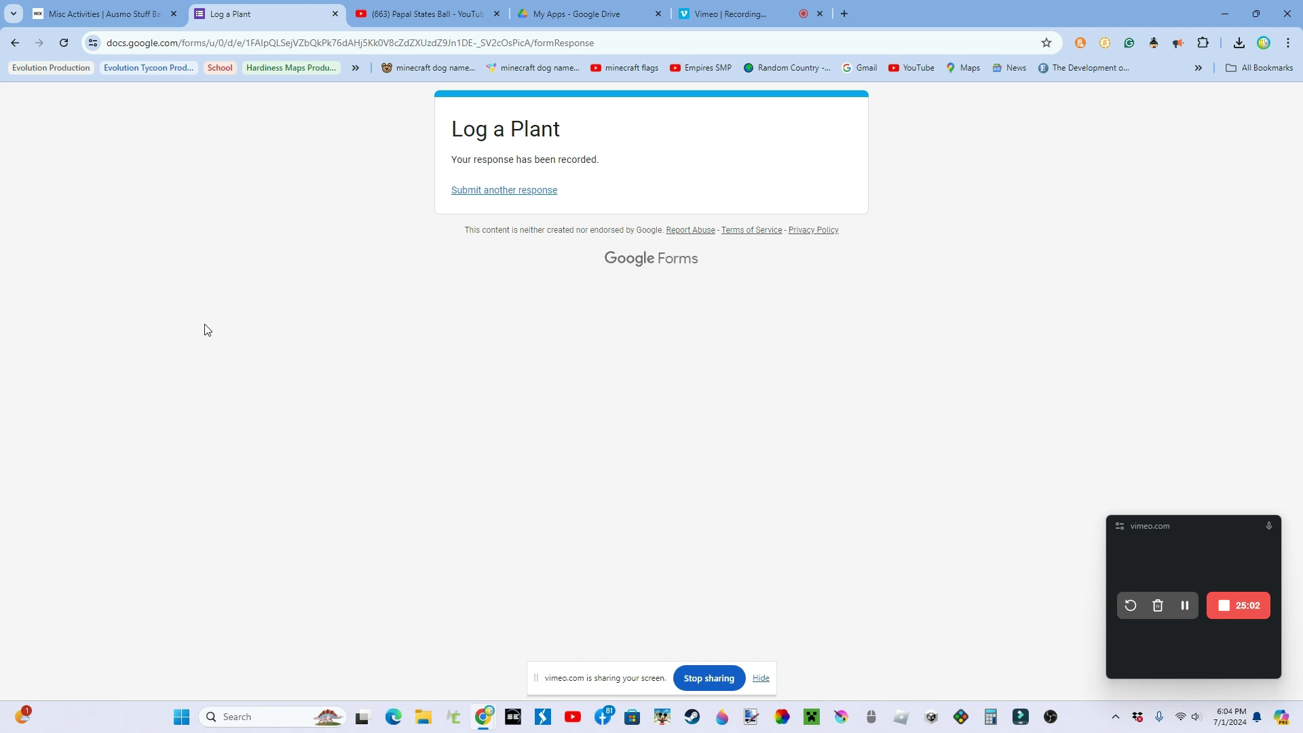
mouse_move(1168, 555)
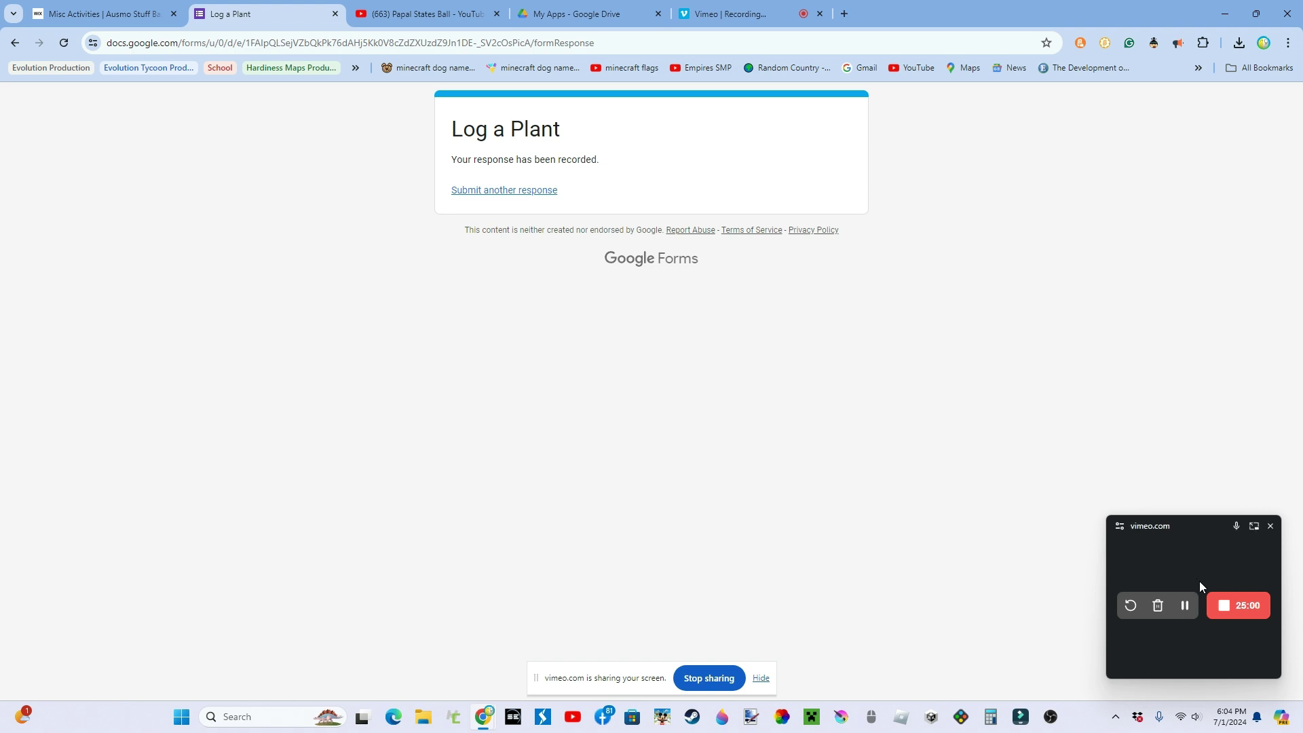